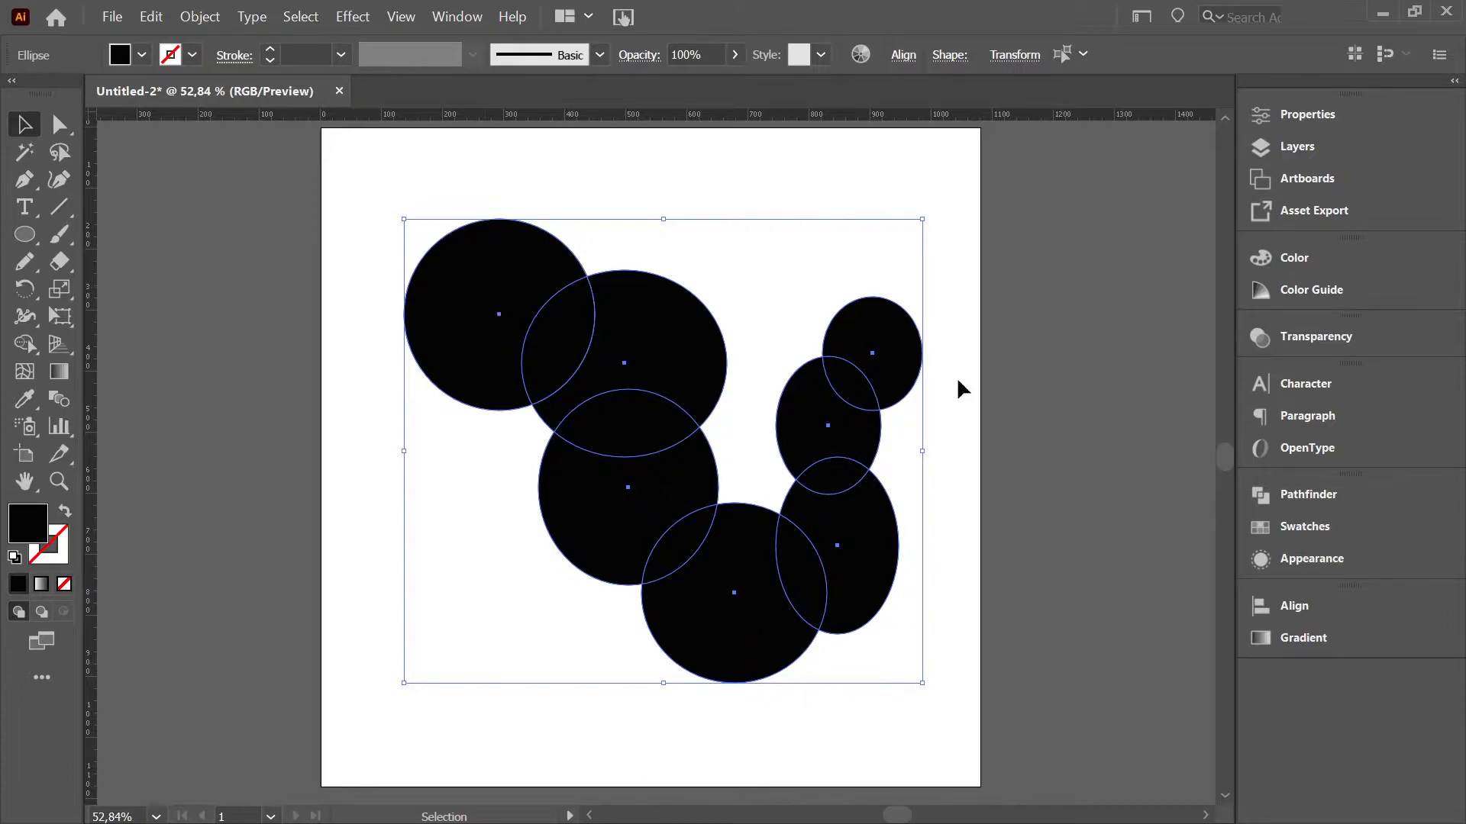
# - Select all the overlapping ellipses and merge the three large ones on the upper left into one shape with Shape Builder
pyautogui.click(1002, 297)
pyautogui.moveTo(367, 181); pyautogui.dragTo(974, 714)
pyautogui.press('v')
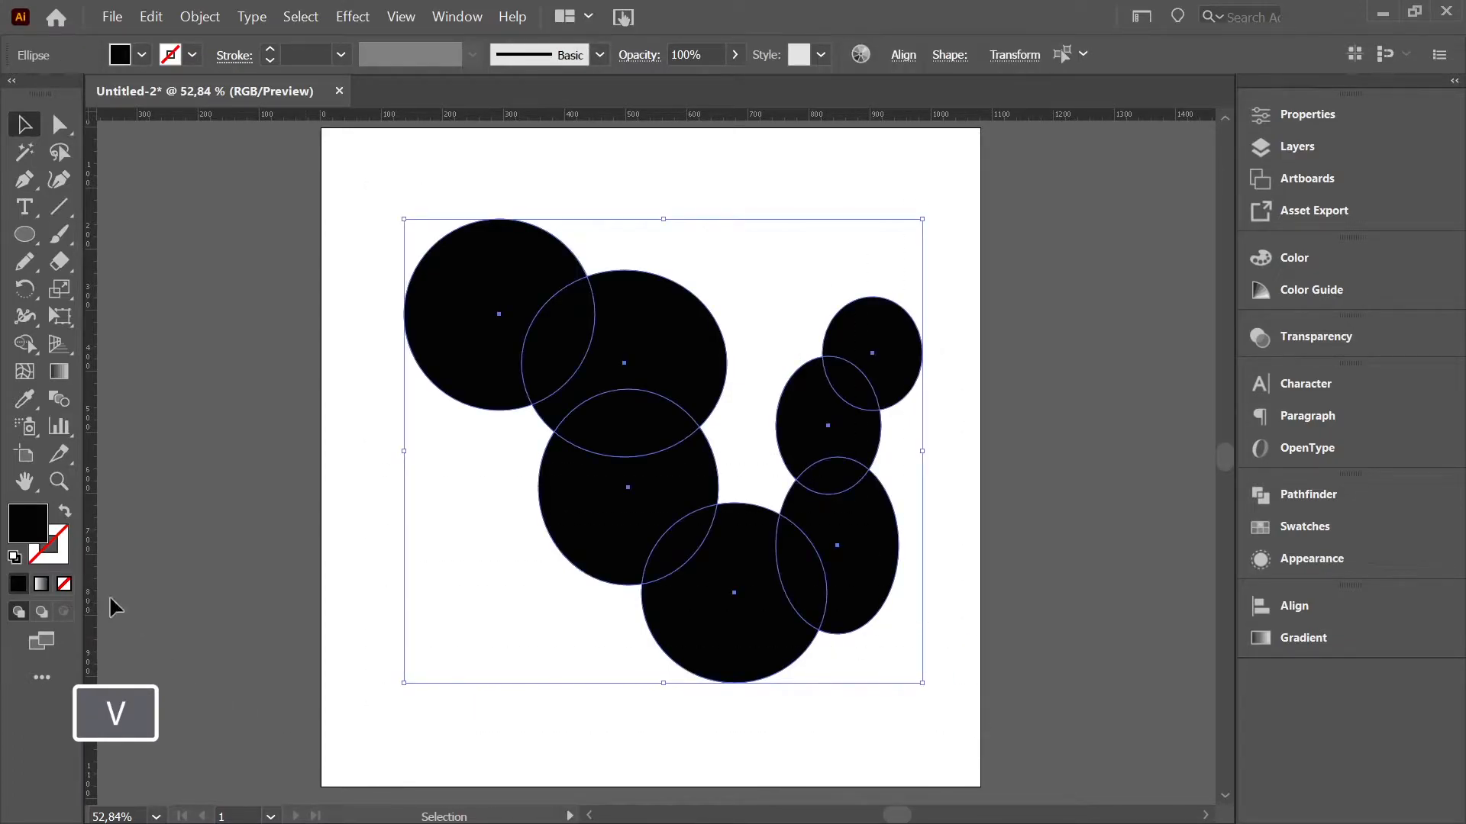
pyautogui.hotkey('shift', 'm')
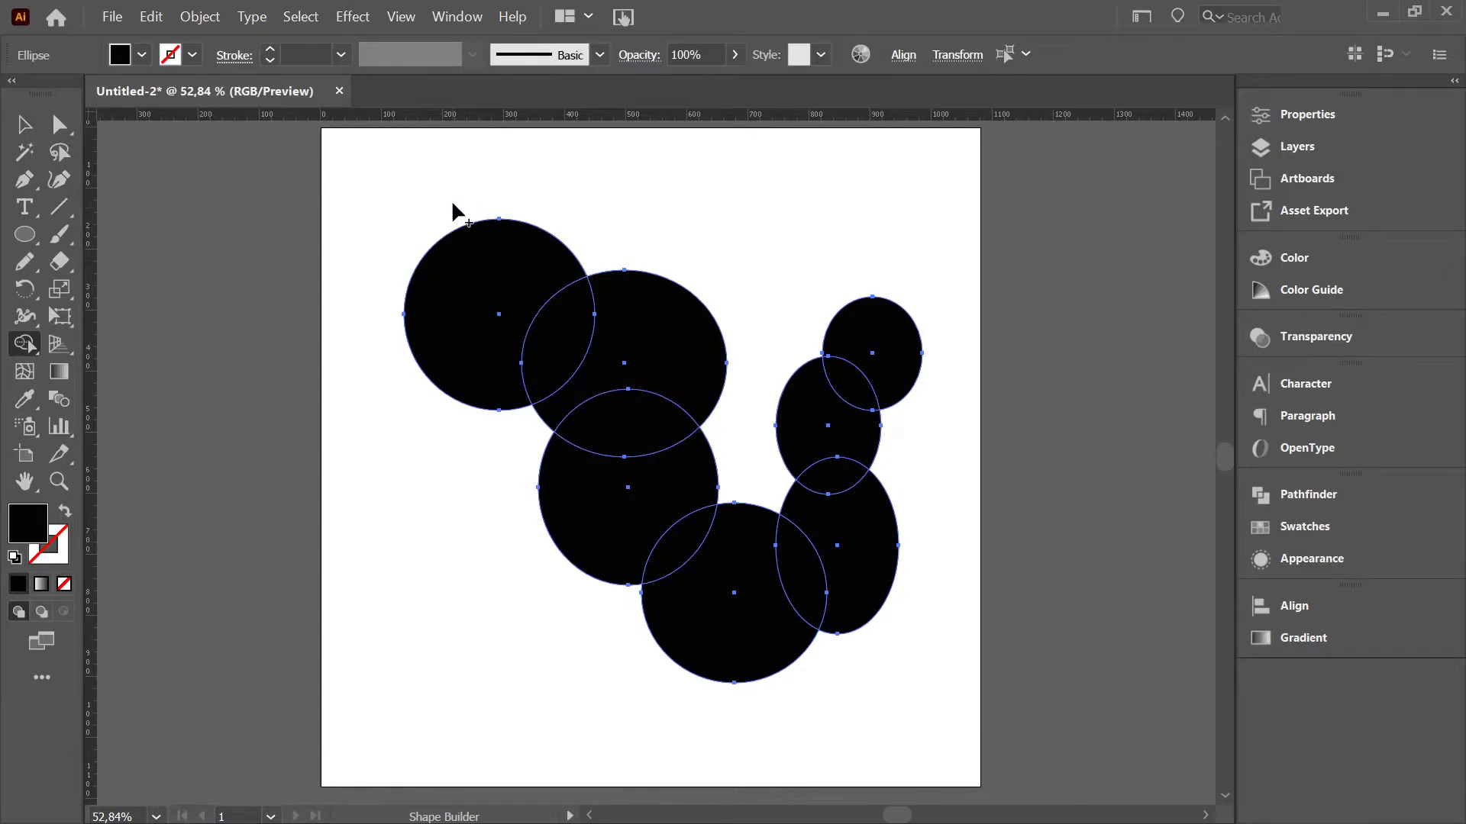
pyautogui.moveTo(458, 227)
pyautogui.mouseDown()
pyautogui.moveTo(490, 280)
pyautogui.moveTo(548, 332)
pyautogui.moveTo(623, 349)
pyautogui.moveTo(646, 378)
pyautogui.moveTo(649, 423)
pyautogui.moveTo(615, 514)
pyautogui.mouseUp()
pyautogui.press('v')
pyautogui.click(1018, 330)
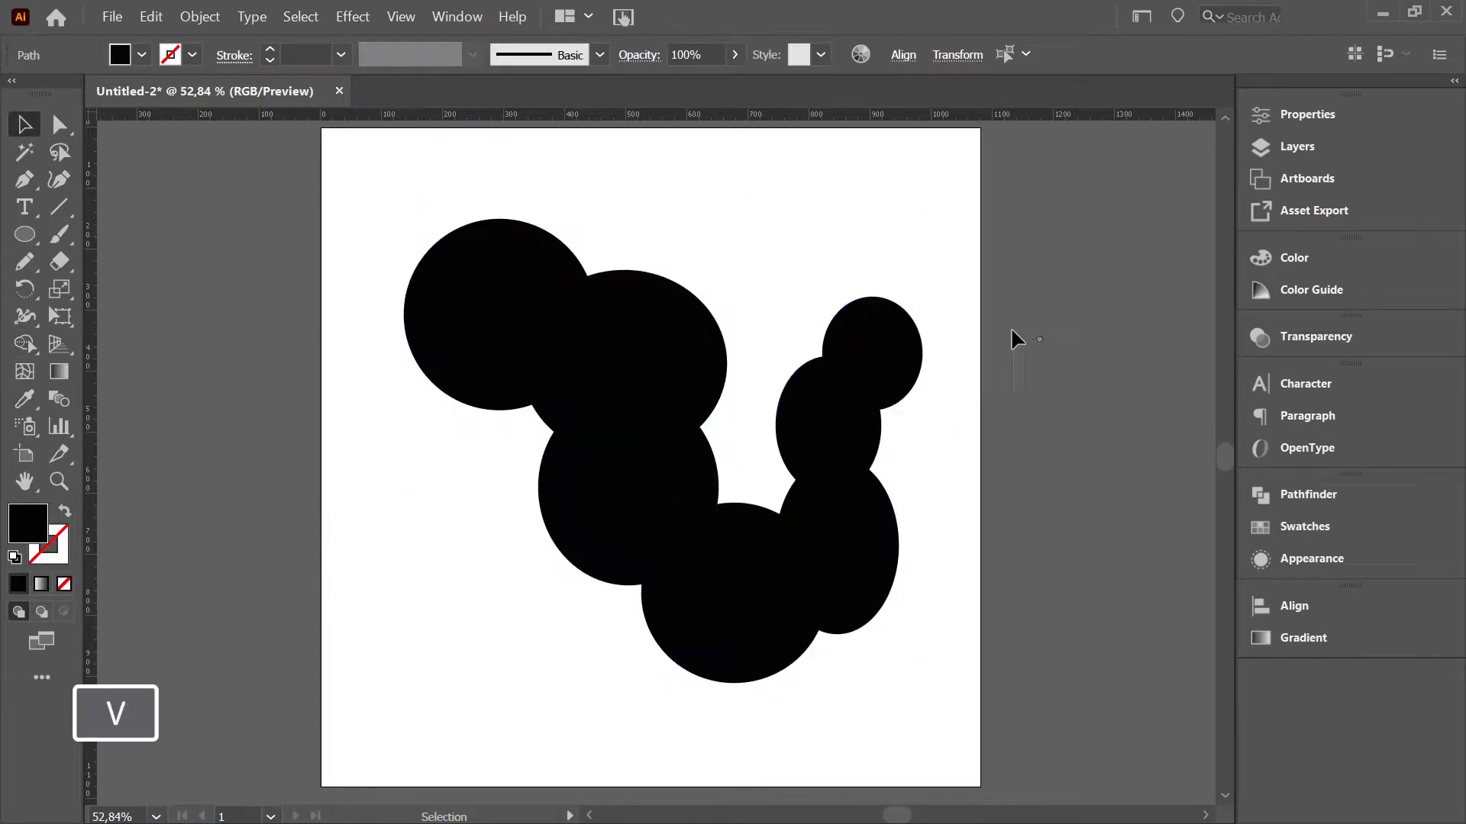
# - Move the merged three-circle shape up and to the left, away from the remaining ellipses
pyautogui.moveTo(638, 435); pyautogui.dragTo(560, 448)
pyautogui.moveTo(504, 334); pyautogui.dragTo(544, 306)
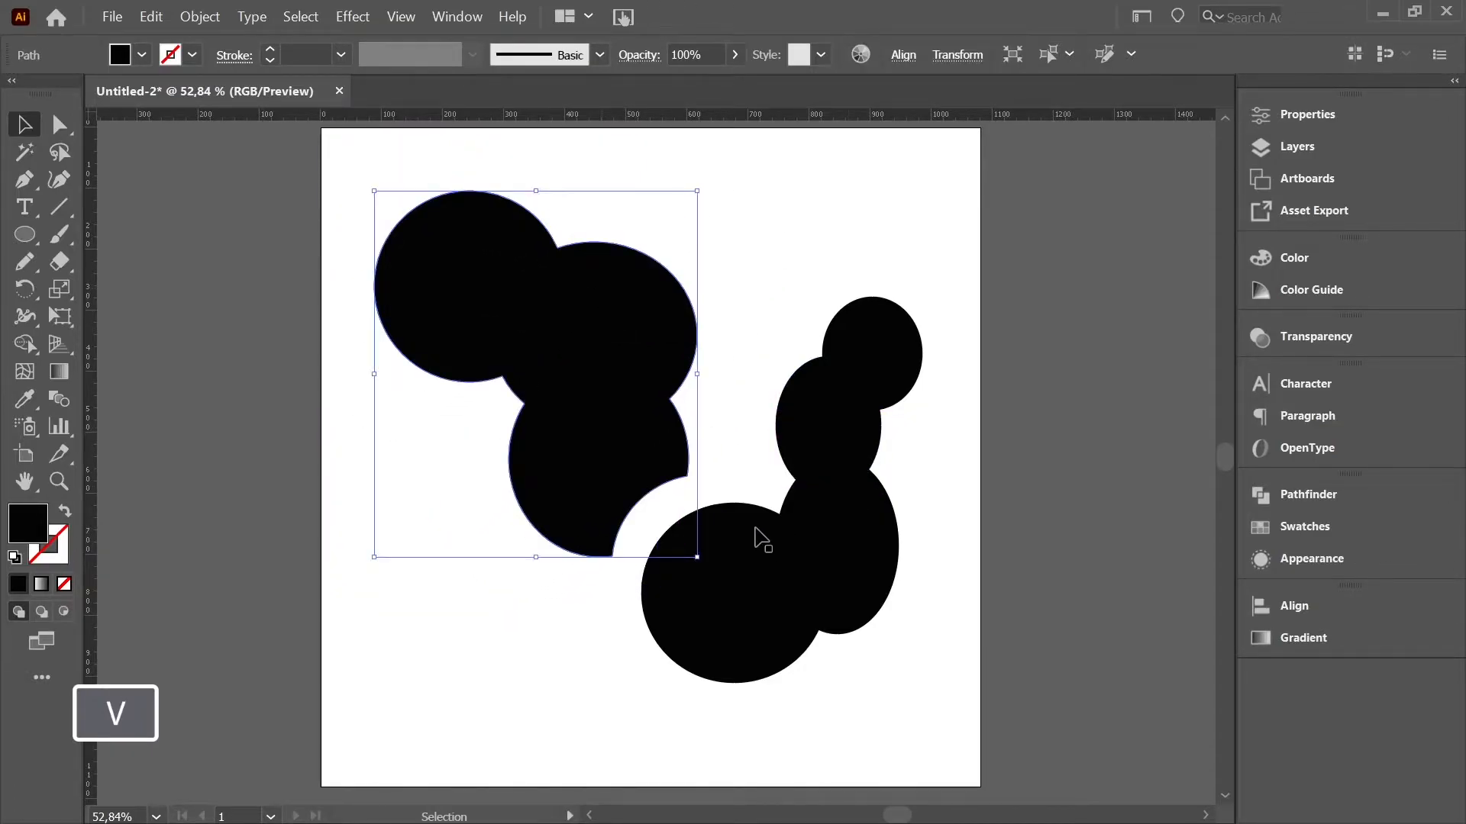
pyautogui.click(1030, 346)
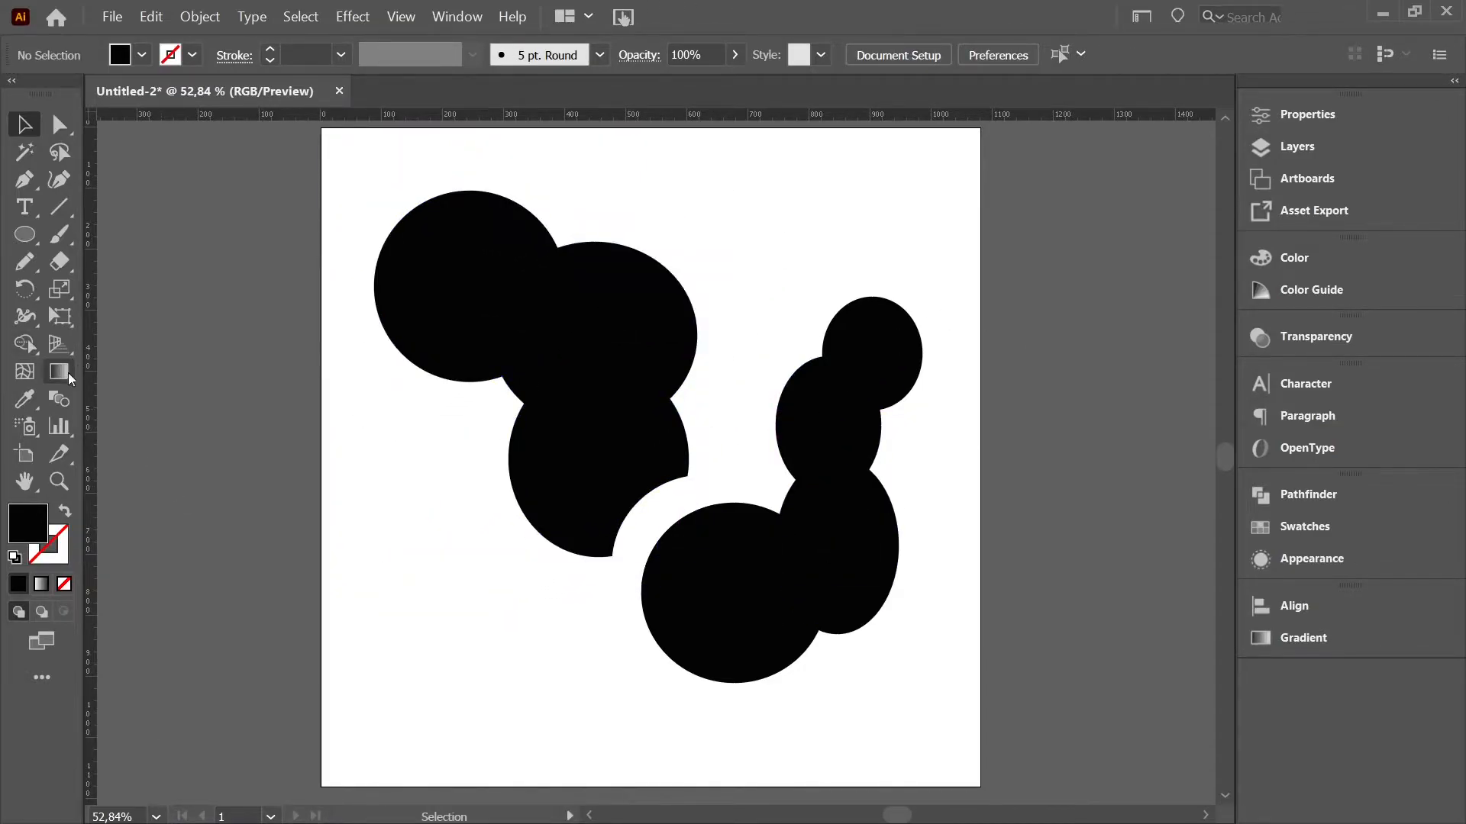
# - Select the four remaining shapes and delete the three overlap areas between them with the Shape Builder tool
pyautogui.hotkey('shift', 'm')
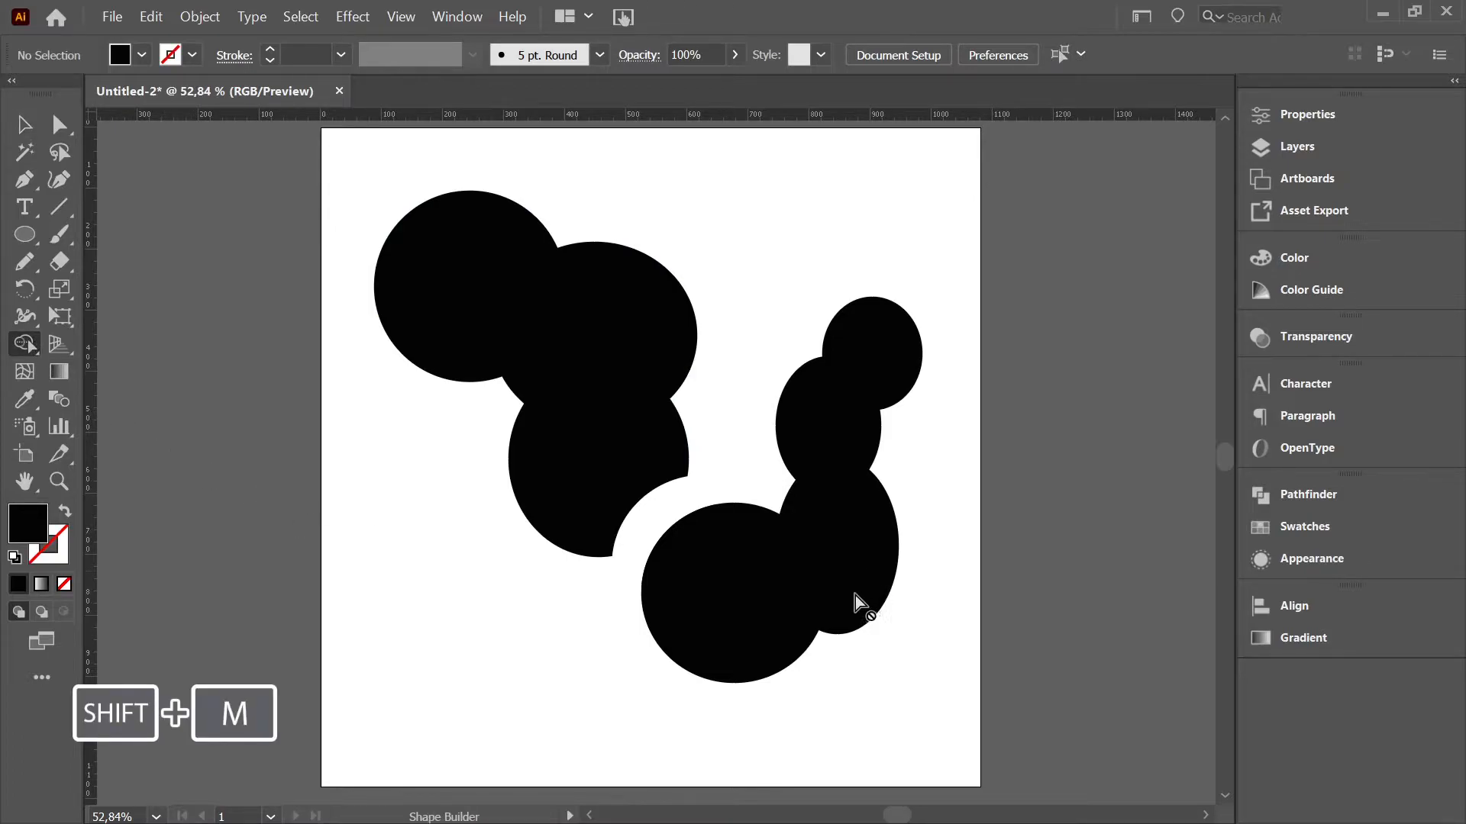
pyautogui.click(23, 124)
pyautogui.moveTo(729, 236); pyautogui.dragTo(982, 670)
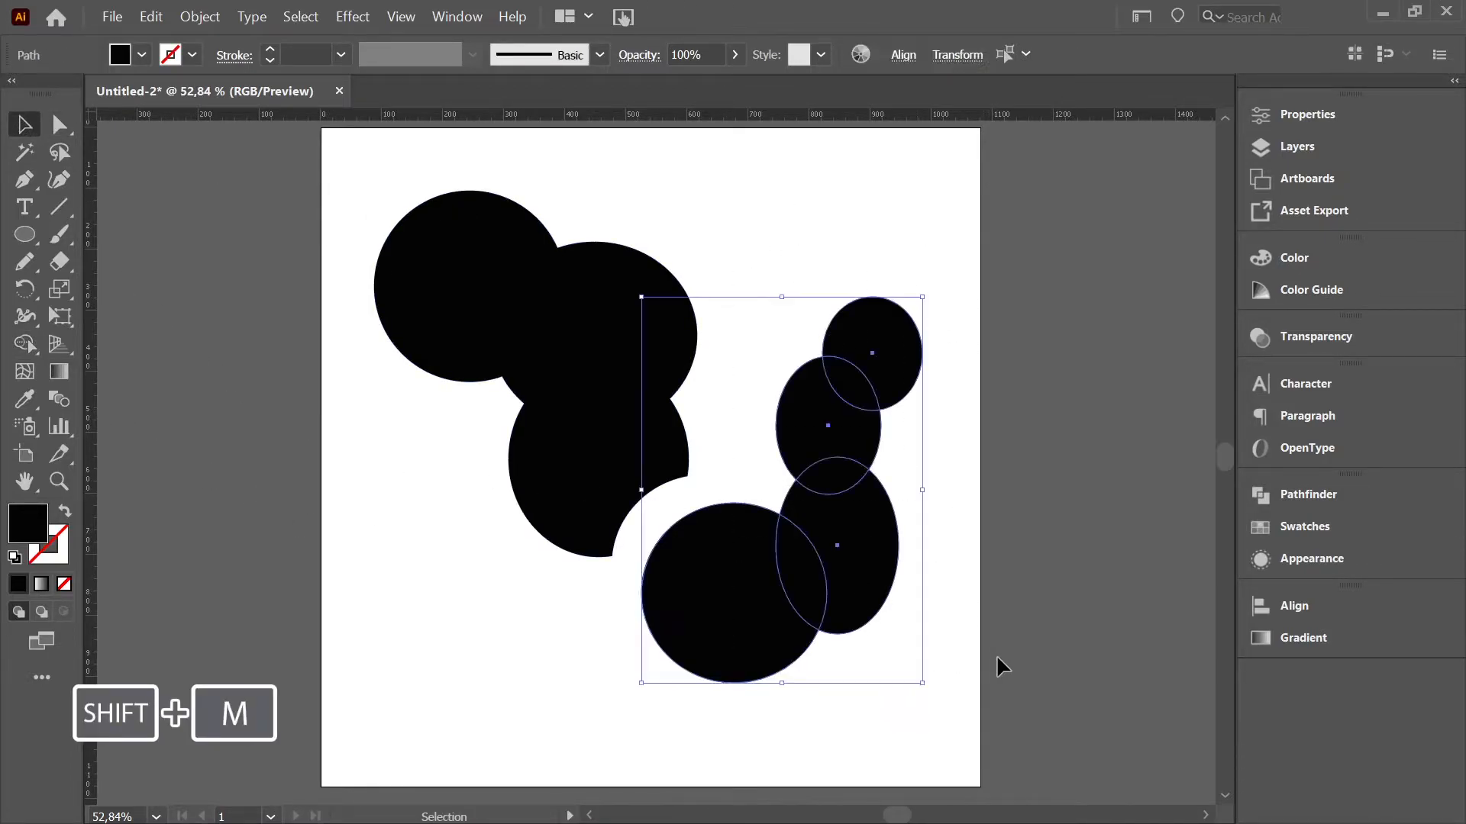
pyautogui.click(25, 344)
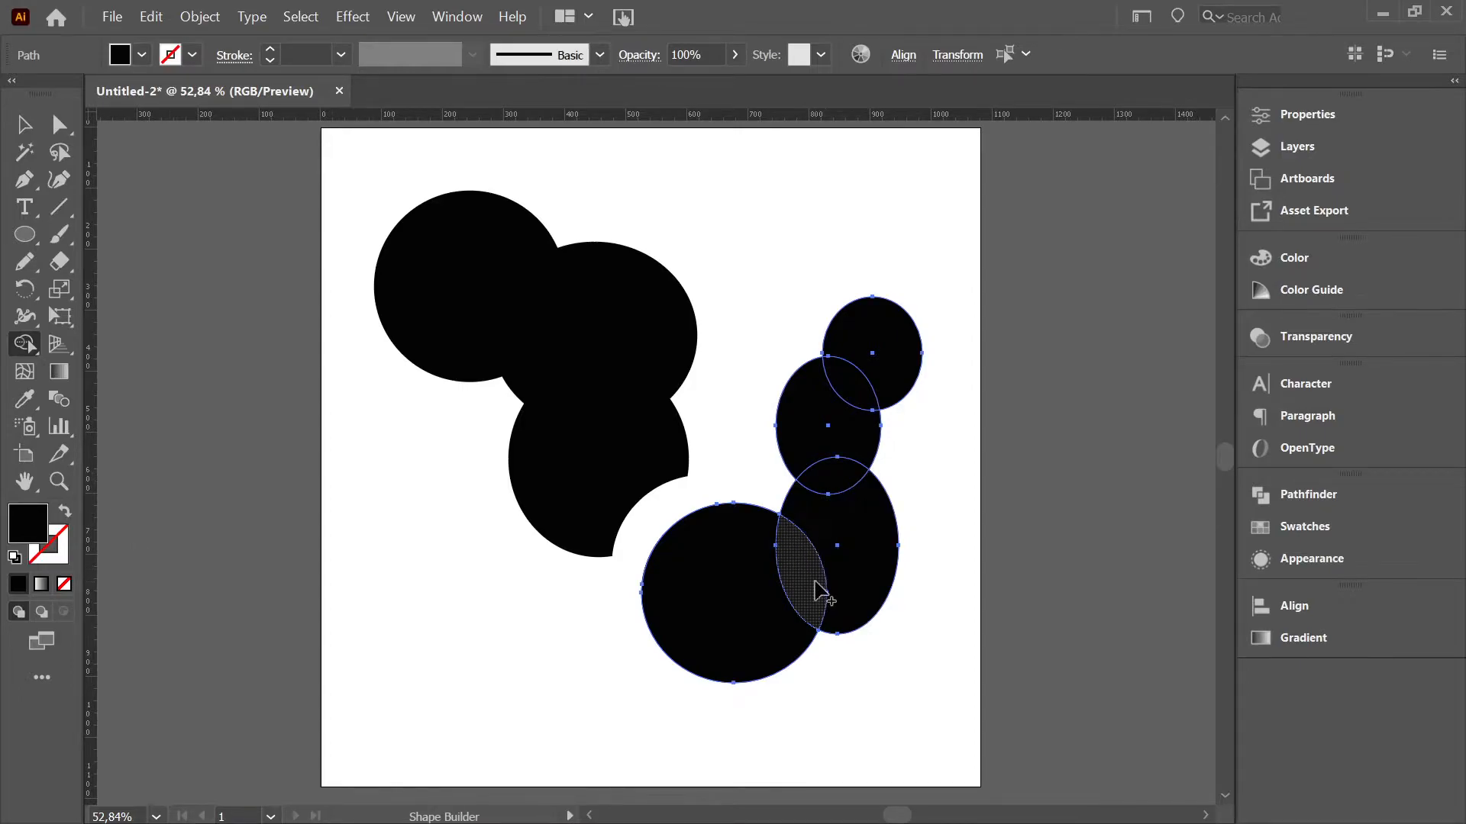
pyautogui.press('alt')
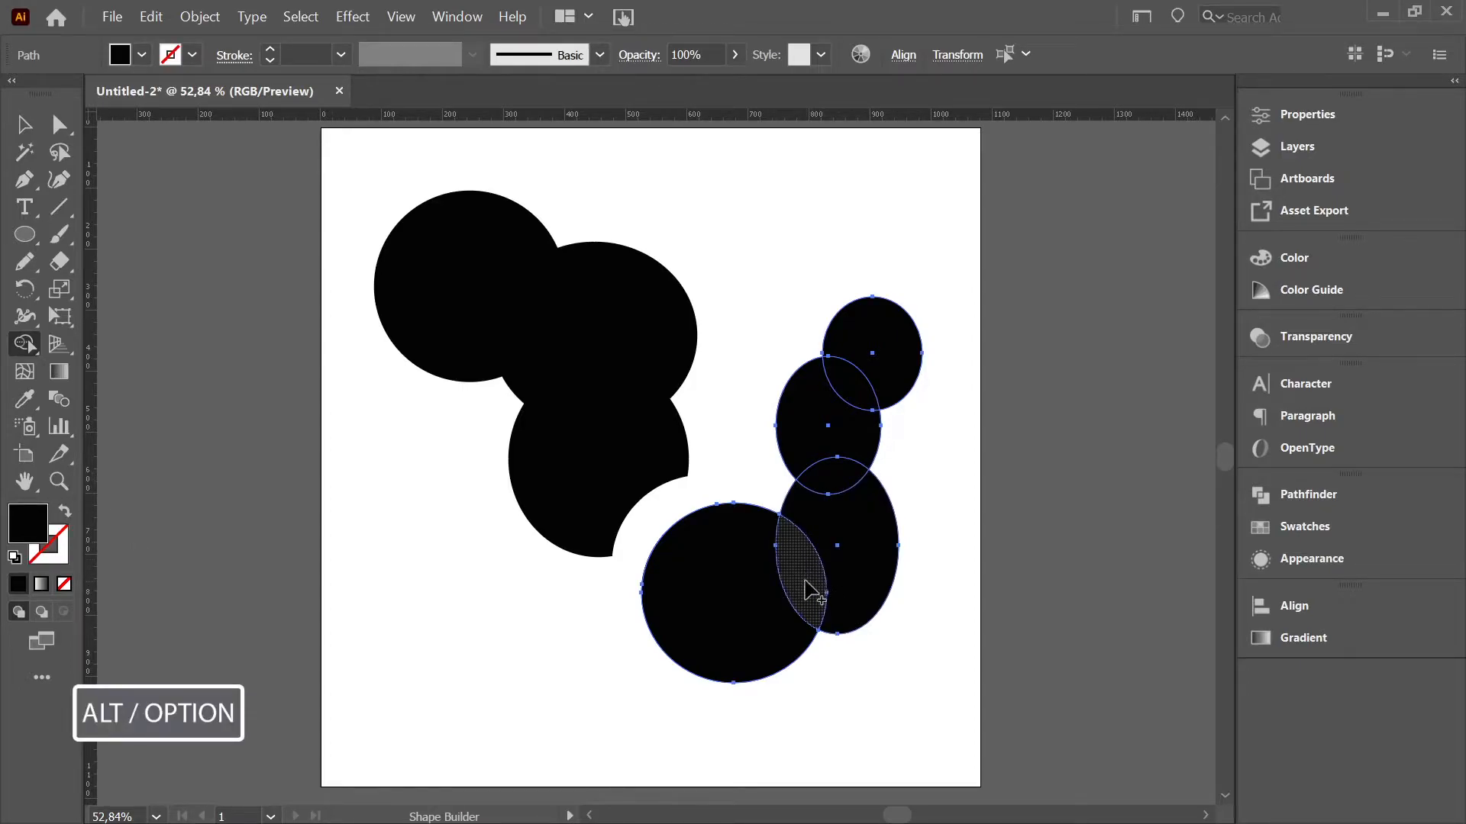
pyautogui.keyDown('alt'); pyautogui.click(801, 571); pyautogui.keyUp('alt')
pyautogui.keyDown('alt'); pyautogui.click(834, 476); pyautogui.keyUp('alt')
pyautogui.keyDown('alt'); pyautogui.click(849, 384); pyautogui.keyUp('alt')
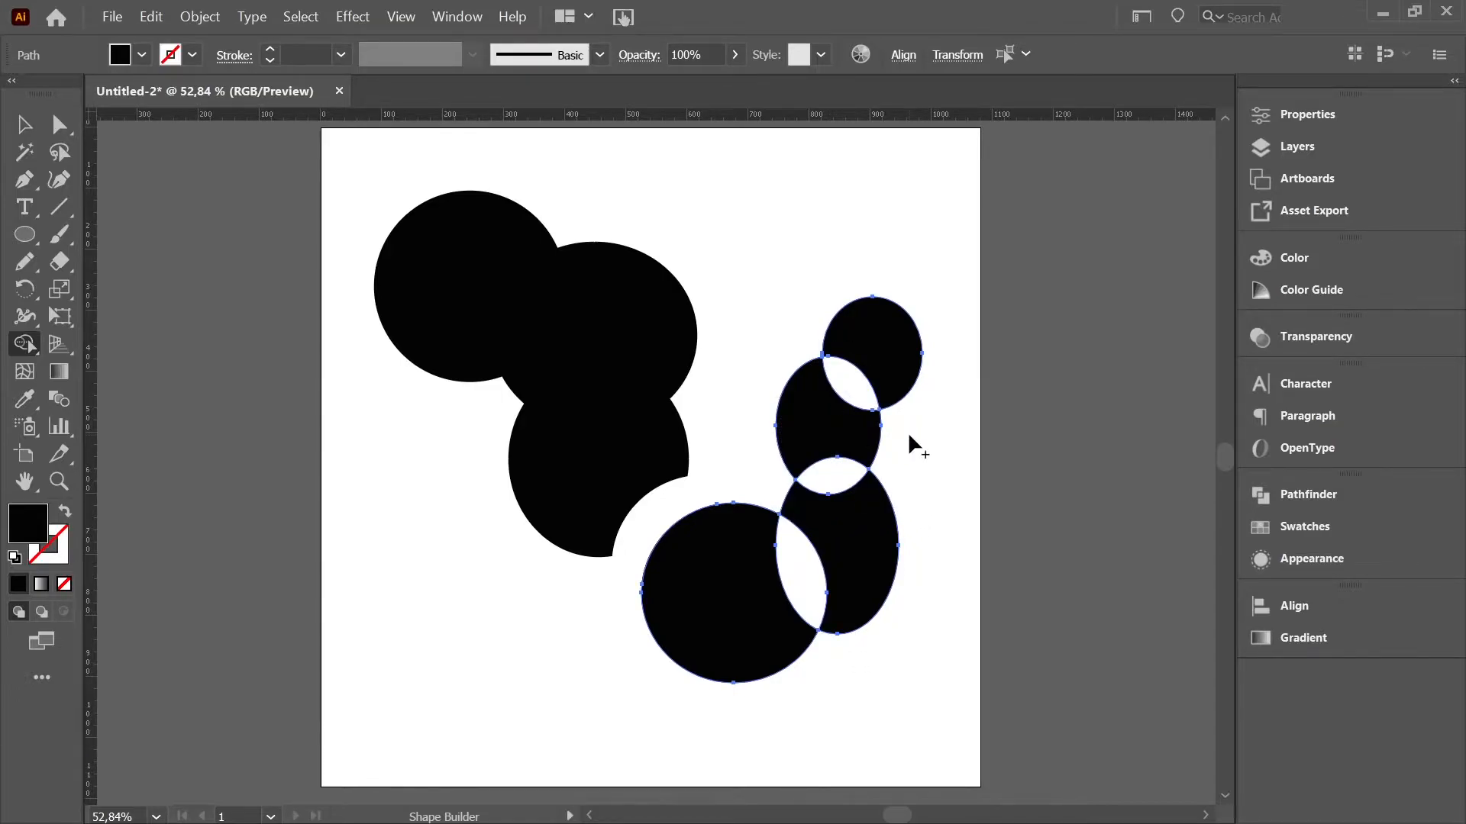
pyautogui.press('v')
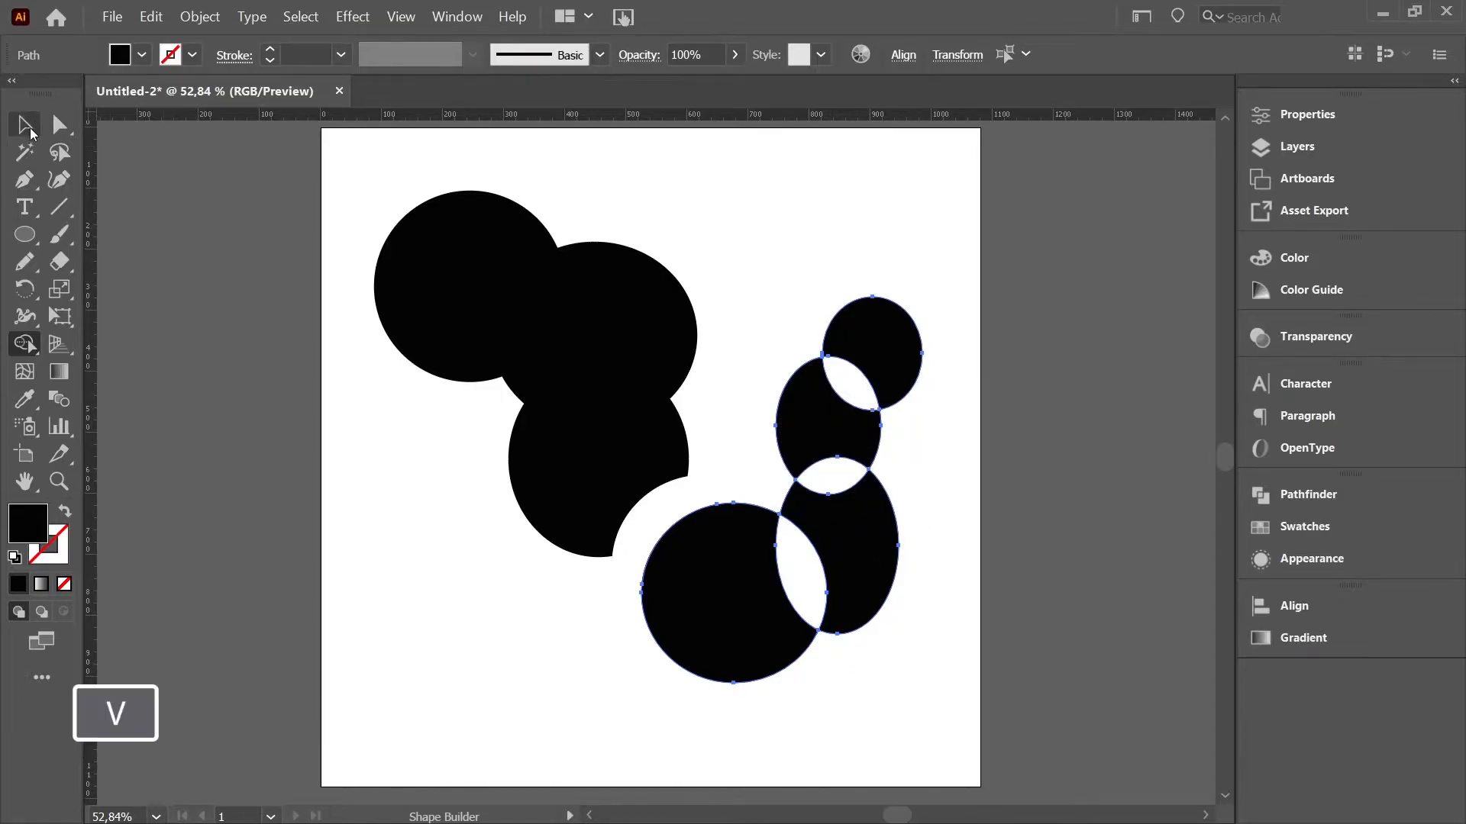
pyautogui.click(1006, 447)
# - Pull the cut-out pieces apart and rearrange them around the large merged shape so they overlap it or one another
pyautogui.moveTo(900, 347); pyautogui.dragTo(895, 234)
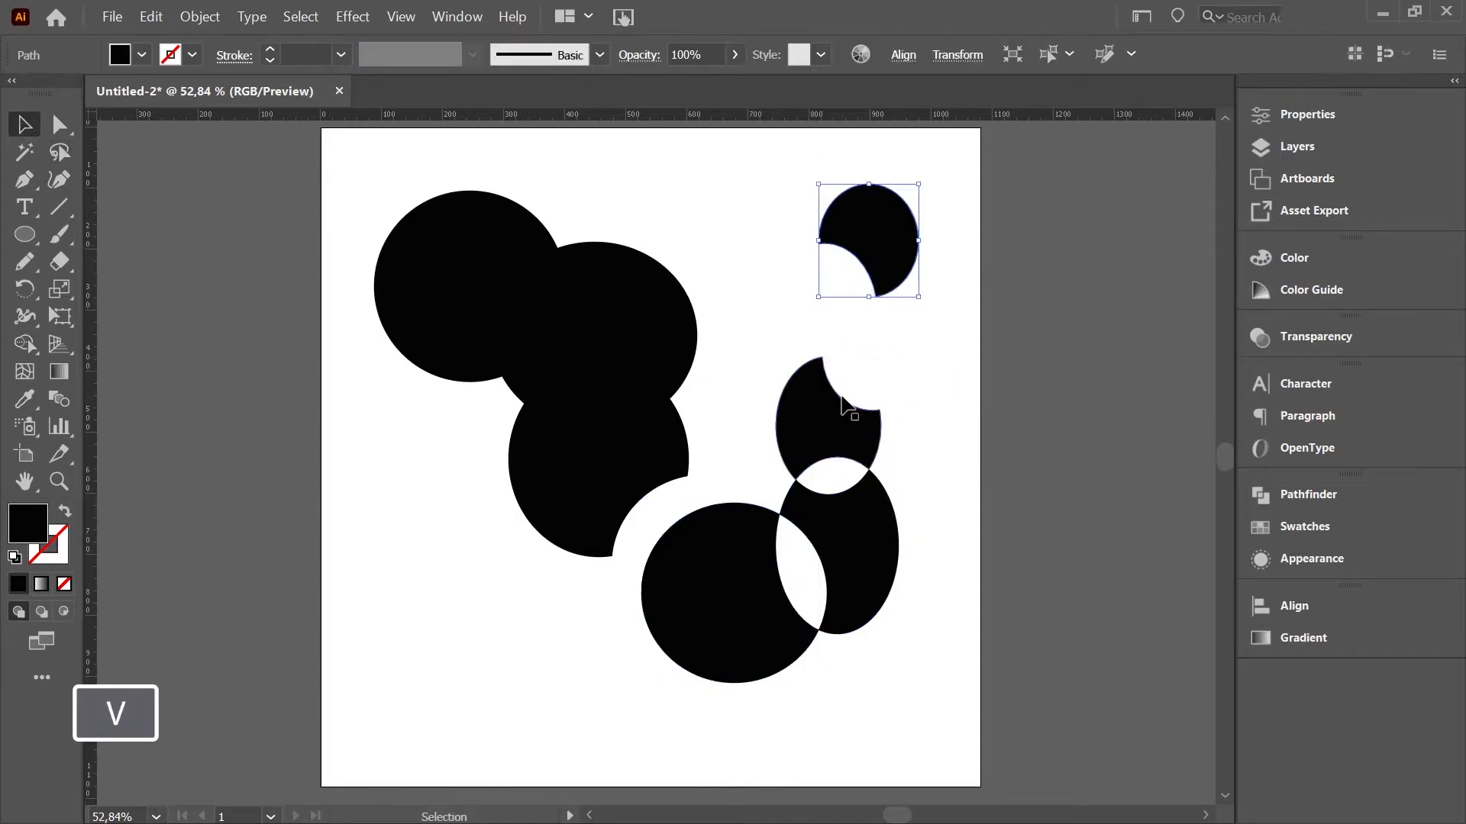
pyautogui.moveTo(850, 409); pyautogui.dragTo(929, 379)
pyautogui.moveTo(893, 519); pyautogui.dragTo(960, 618)
pyautogui.moveTo(750, 596); pyautogui.dragTo(653, 678)
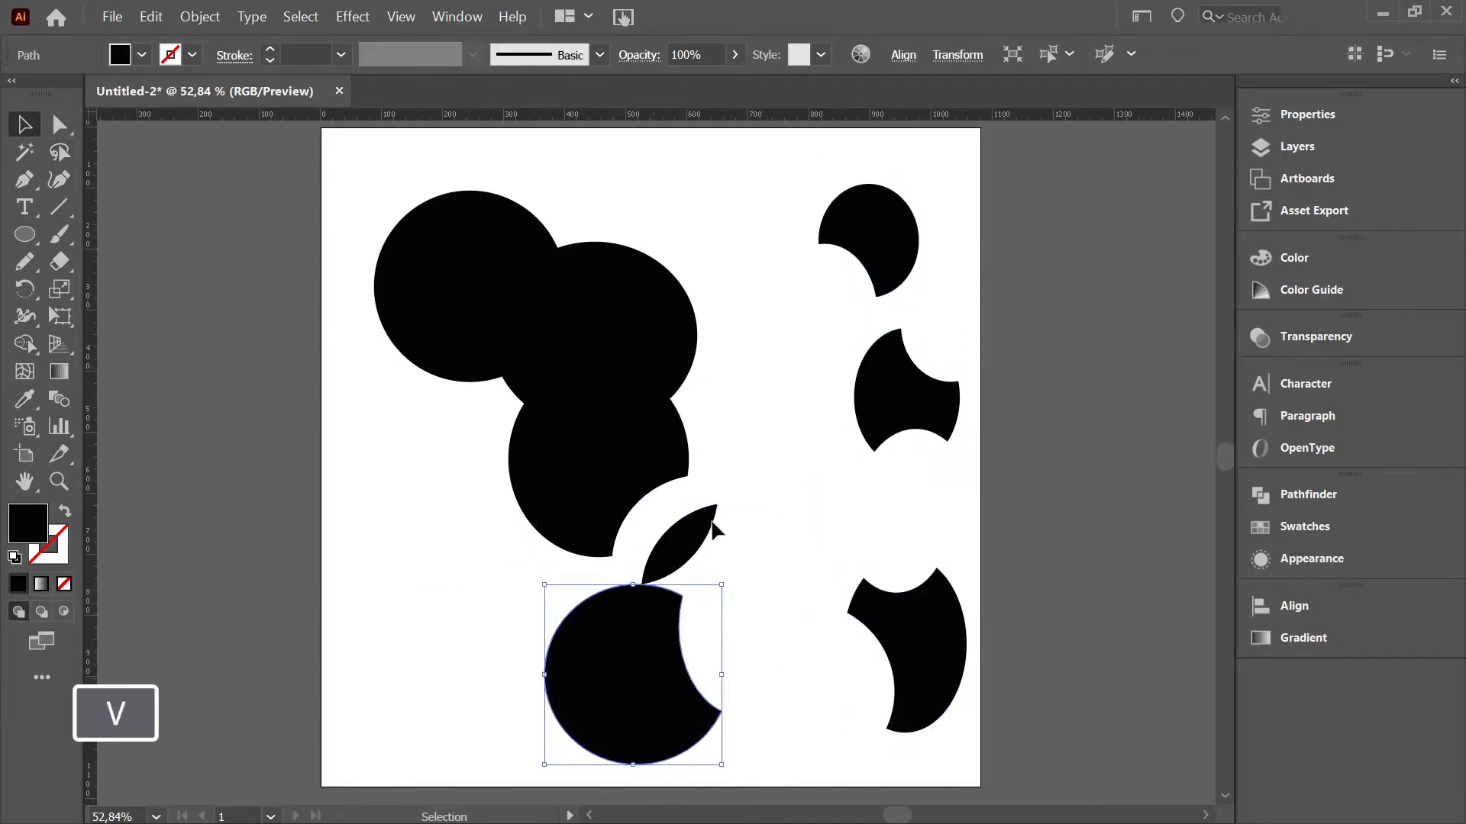
pyautogui.moveTo(678, 542); pyautogui.dragTo(766, 441)
pyautogui.moveTo(934, 637); pyautogui.dragTo(879, 600)
pyautogui.moveTo(651, 675); pyautogui.dragTo(735, 275)
pyautogui.moveTo(876, 269); pyautogui.dragTo(496, 538)
pyautogui.moveTo(787, 432); pyautogui.dragTo(541, 159)
pyautogui.moveTo(890, 595); pyautogui.dragTo(762, 488)
pyautogui.moveTo(915, 407); pyautogui.dragTo(791, 399)
pyautogui.click(931, 444)
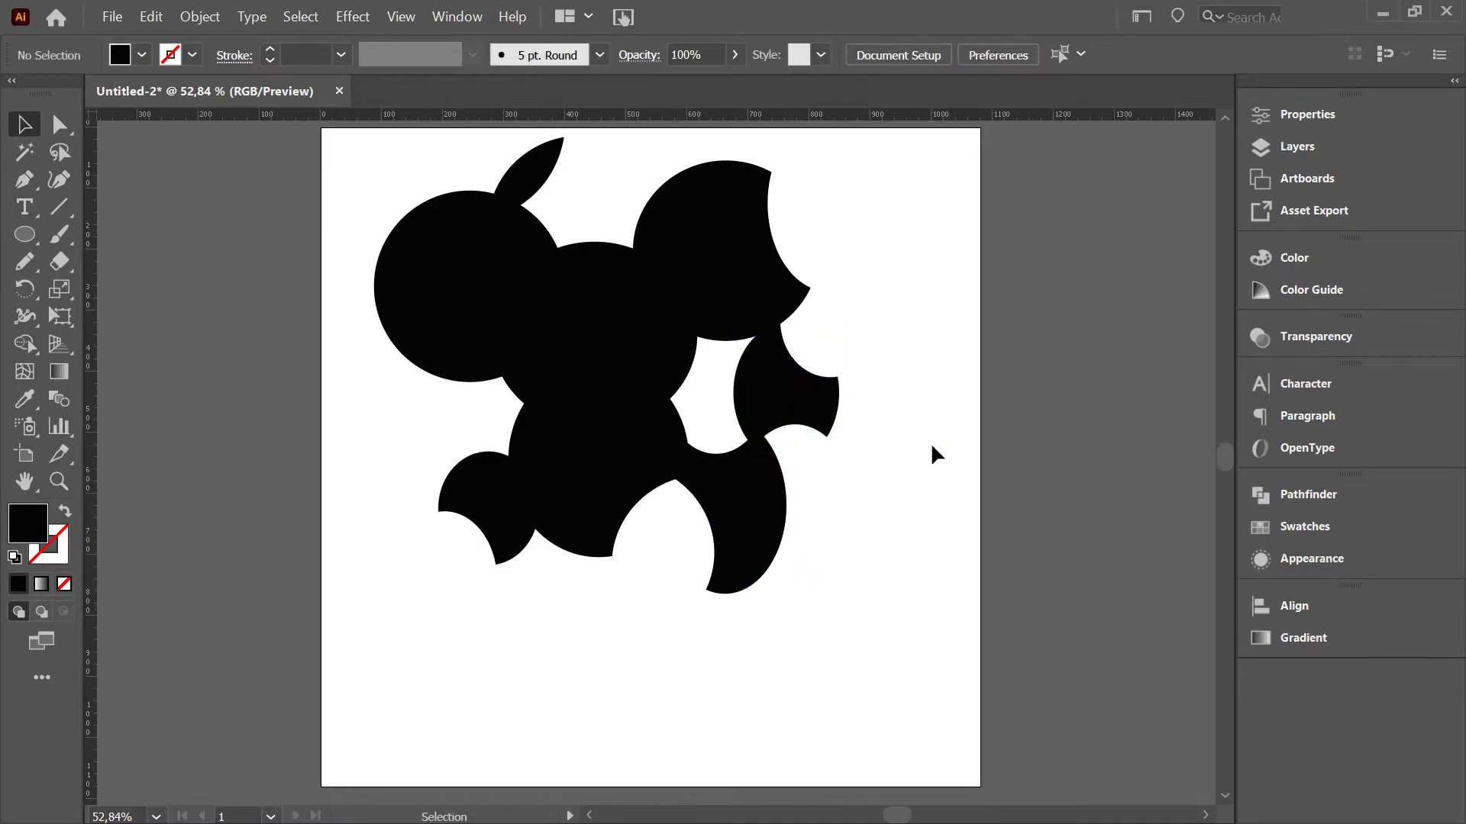
# - Select all the overlapping pieces and unite them, including the leaf-like piece, into one shape with the Shape Builder tool
pyautogui.moveTo(327, 140); pyautogui.dragTo(946, 633)
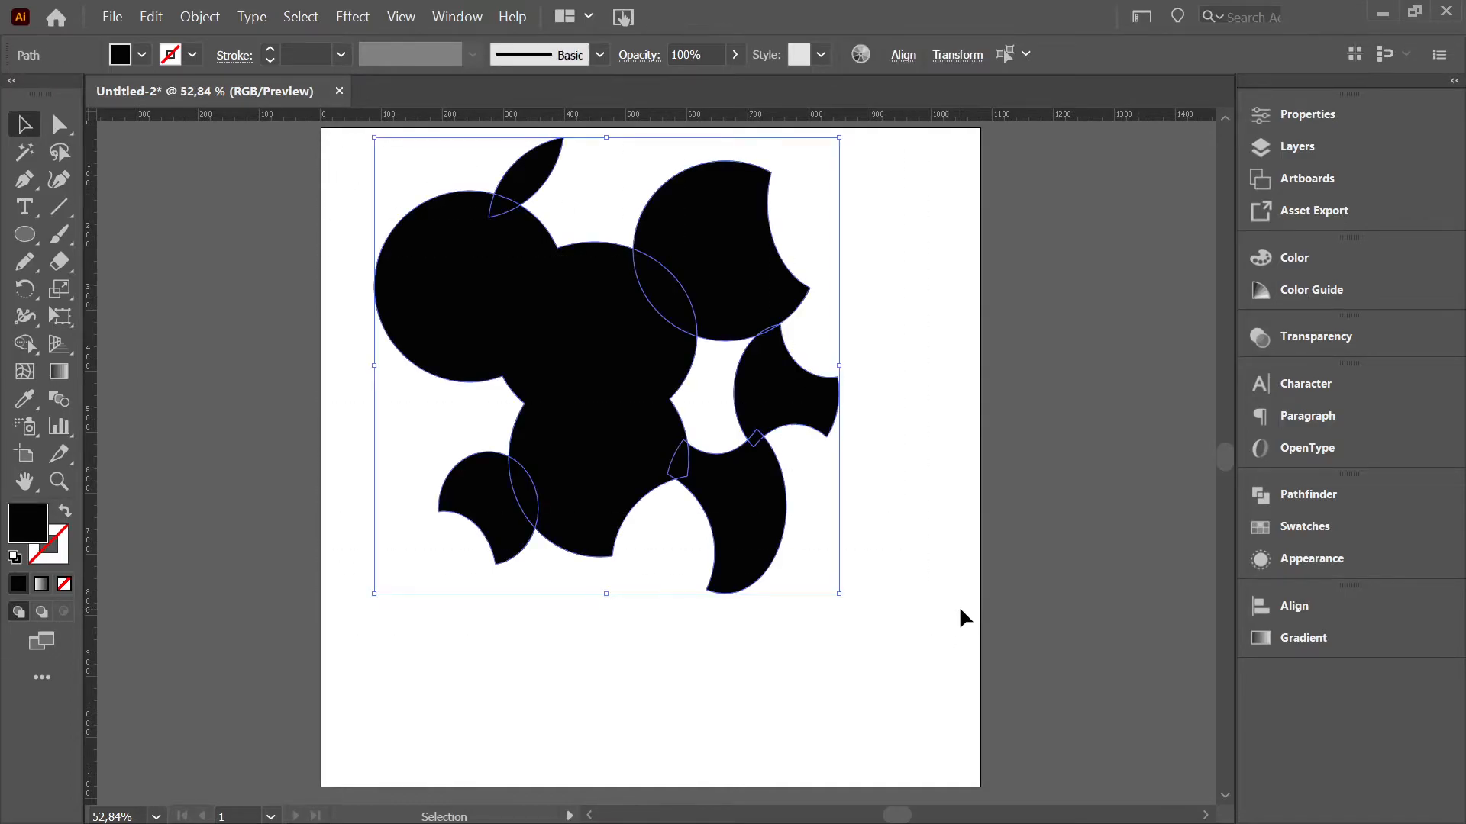
pyautogui.hotkey('shift', 'm')
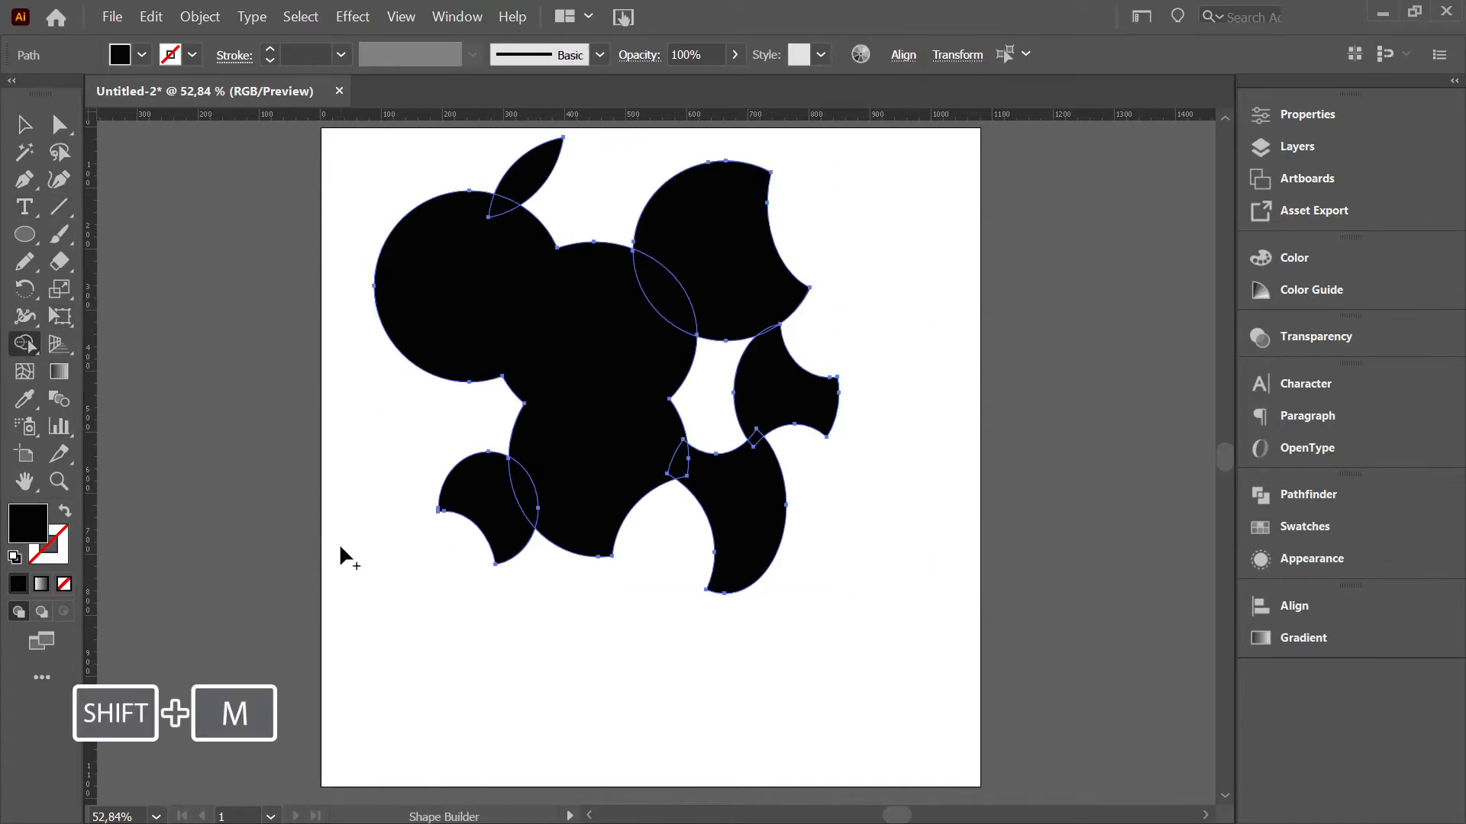
pyautogui.moveTo(534, 187)
pyautogui.mouseDown()
pyautogui.moveTo(475, 255)
pyautogui.moveTo(590, 384)
pyautogui.moveTo(515, 491)
pyautogui.moveTo(724, 228)
pyautogui.moveTo(634, 372)
pyautogui.moveTo(752, 522)
pyautogui.moveTo(796, 398)
pyautogui.mouseUp()
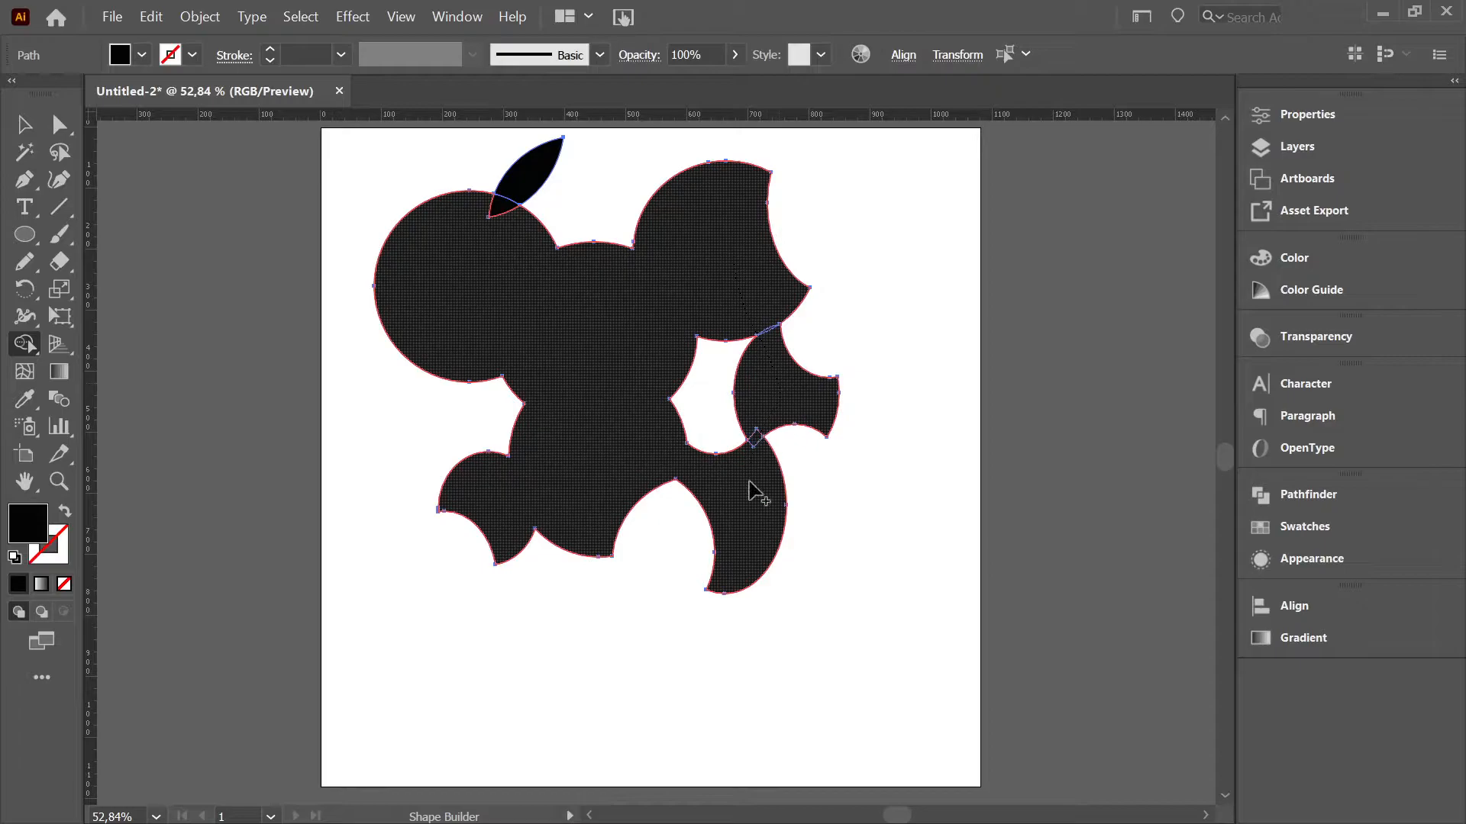
pyautogui.moveTo(448, 245); pyautogui.dragTo(521, 184)
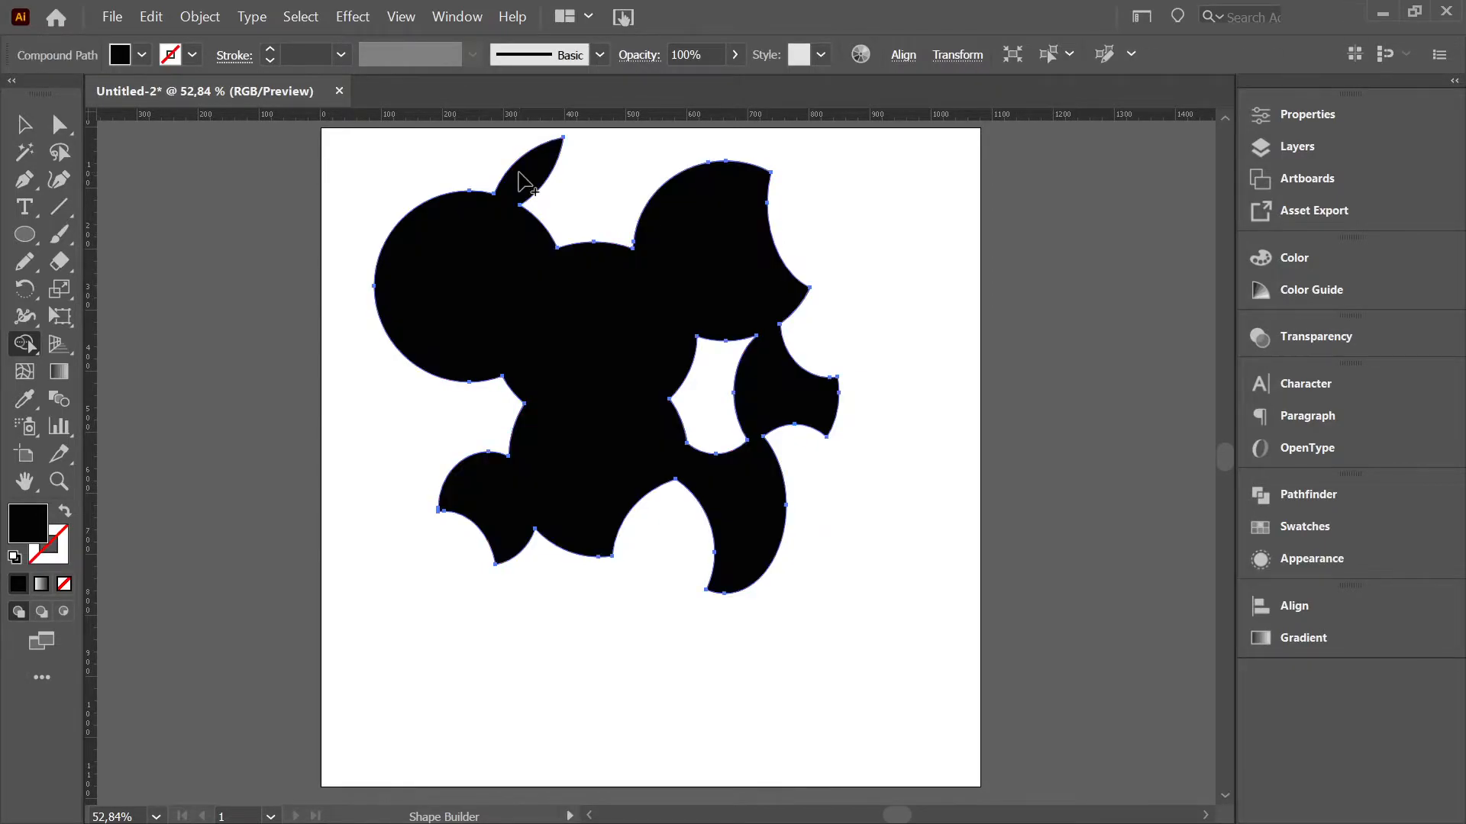
# - Move the united shape down and to the right, toward the centre of the artboard, and deselect it
pyautogui.press('v')
pyautogui.click(981, 438)
pyautogui.moveTo(636, 345); pyautogui.dragTo(657, 479)
pyautogui.click(1050, 433)
pyautogui.click(1055, 459)
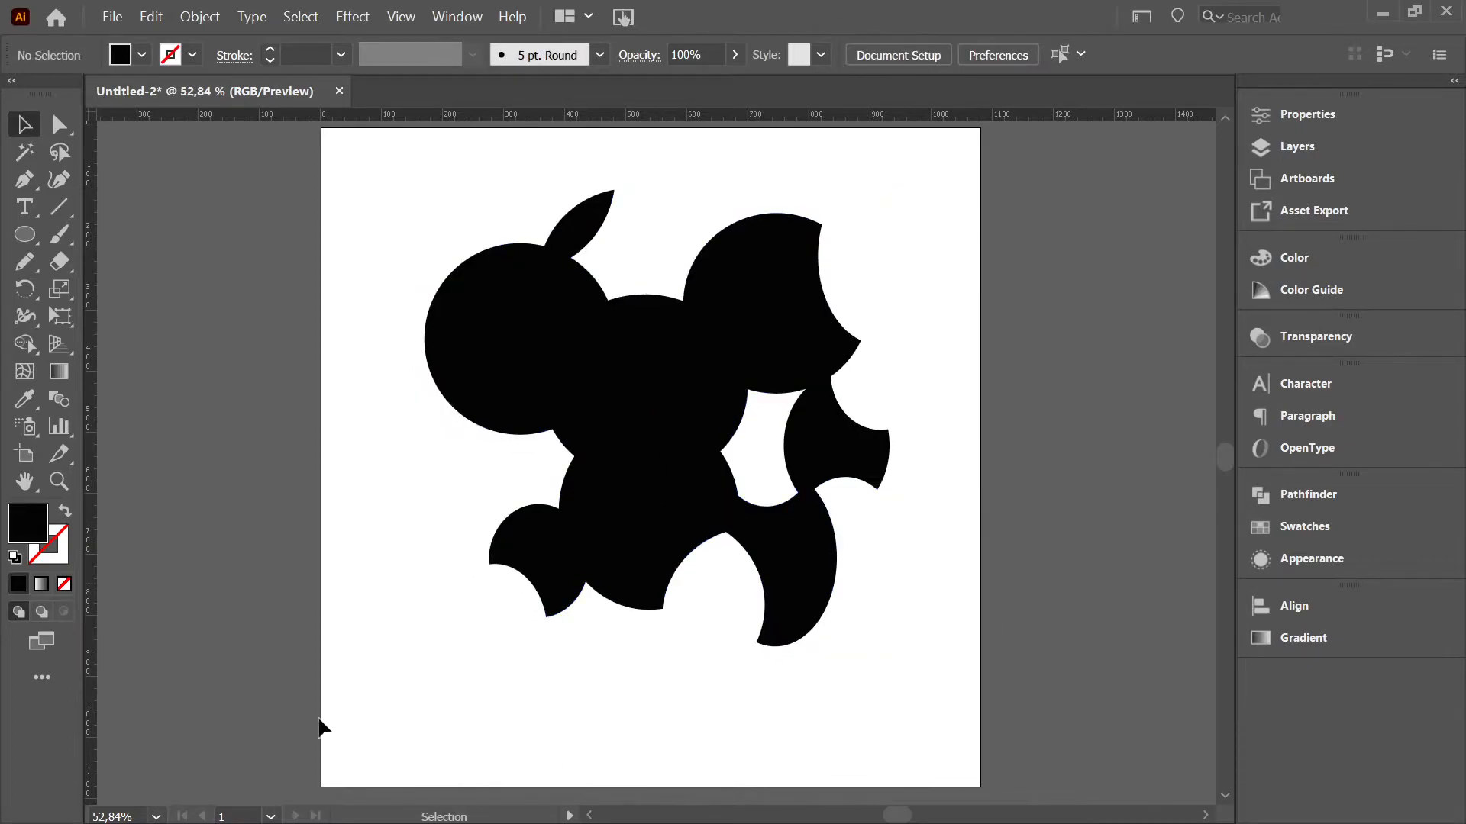
# - Set the fill to none and draw a diagonal line segment across the whole black shape from upper left to lower right
pyautogui.press('\\')
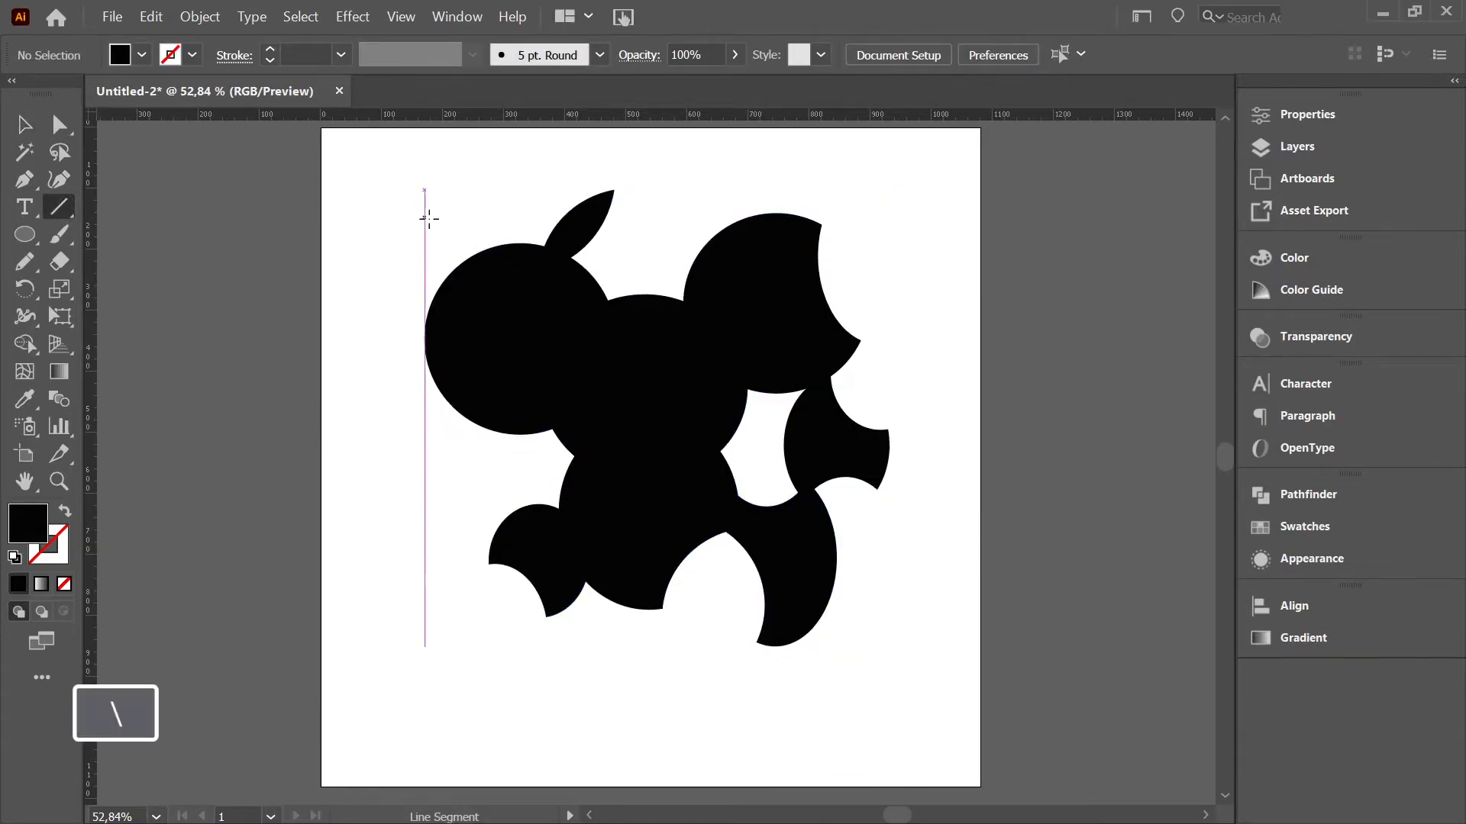
pyautogui.doubleClick(29, 525)
pyautogui.click(1348, 427)
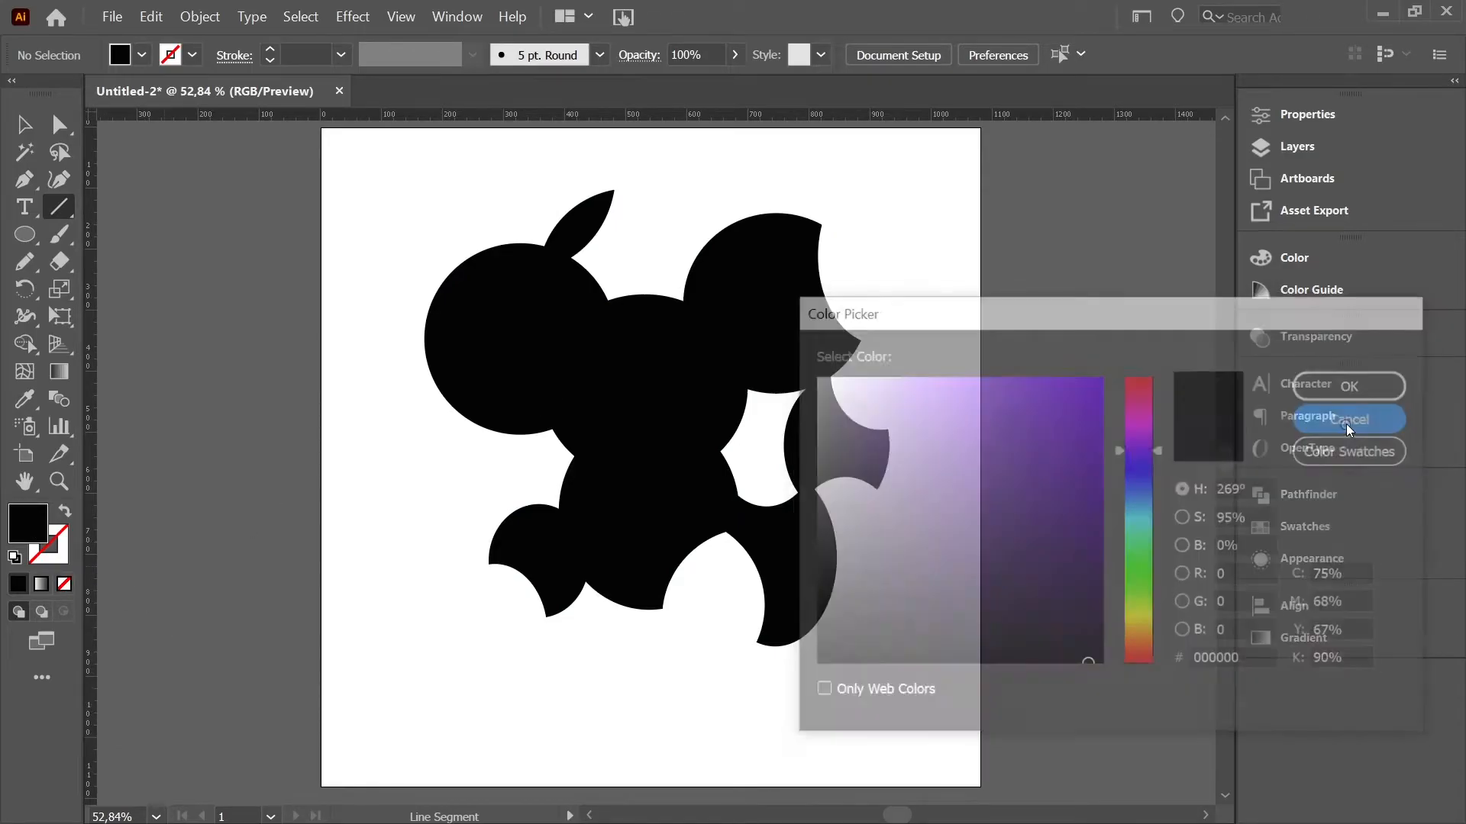
pyautogui.click(69, 561)
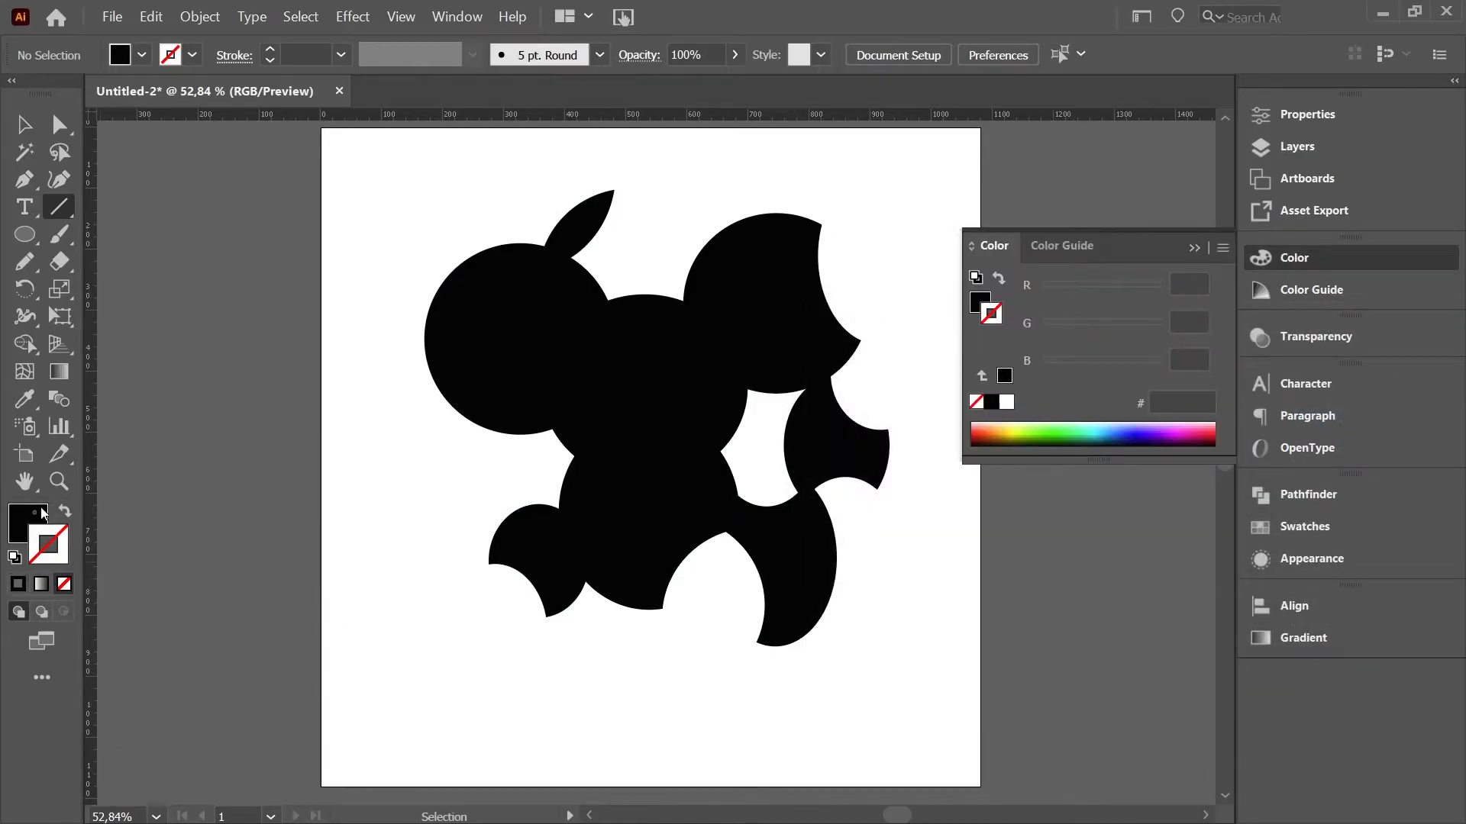
pyautogui.click(64, 584)
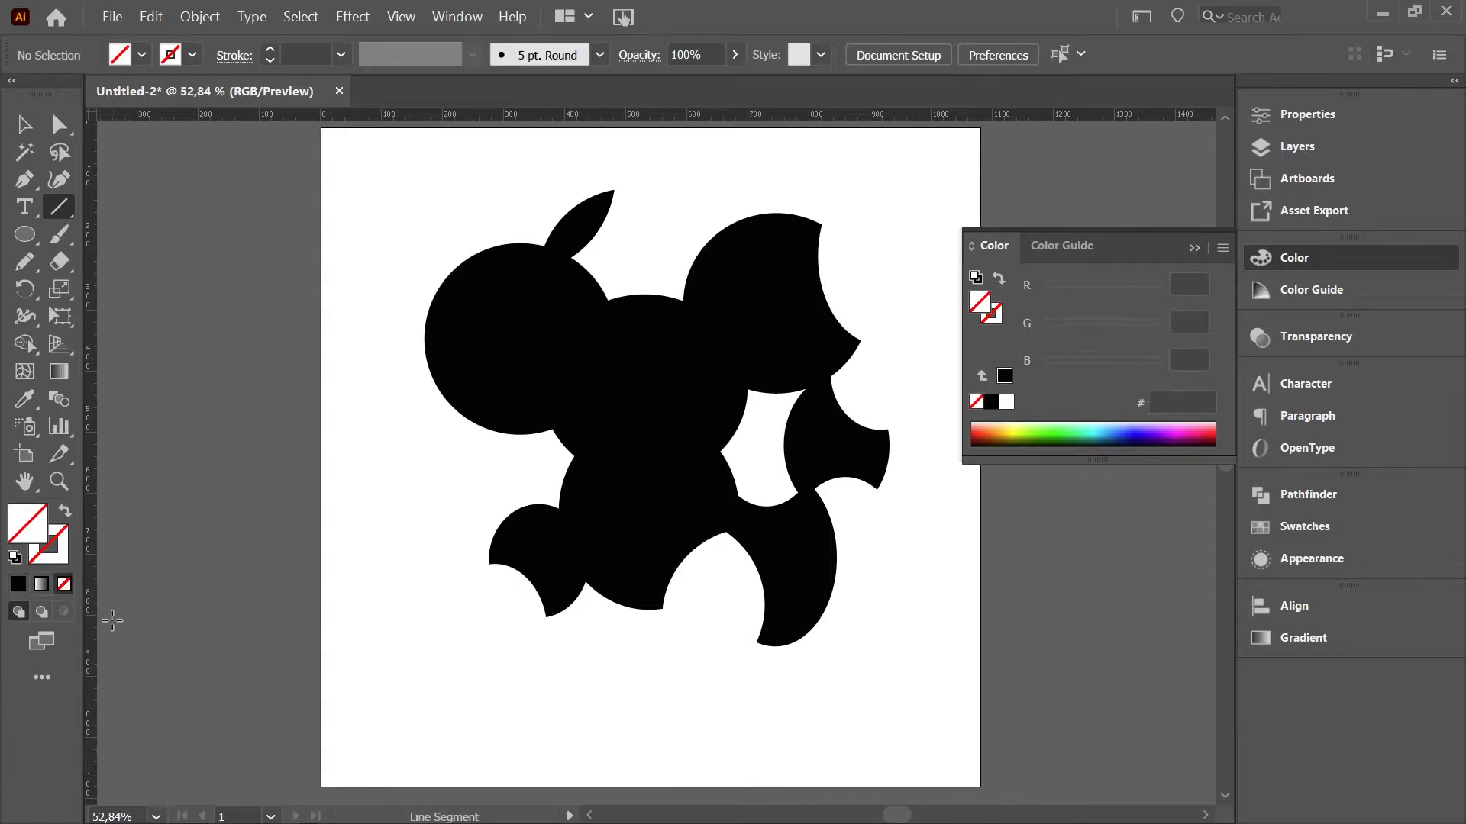
pyautogui.click(58, 210)
pyautogui.click(1192, 249)
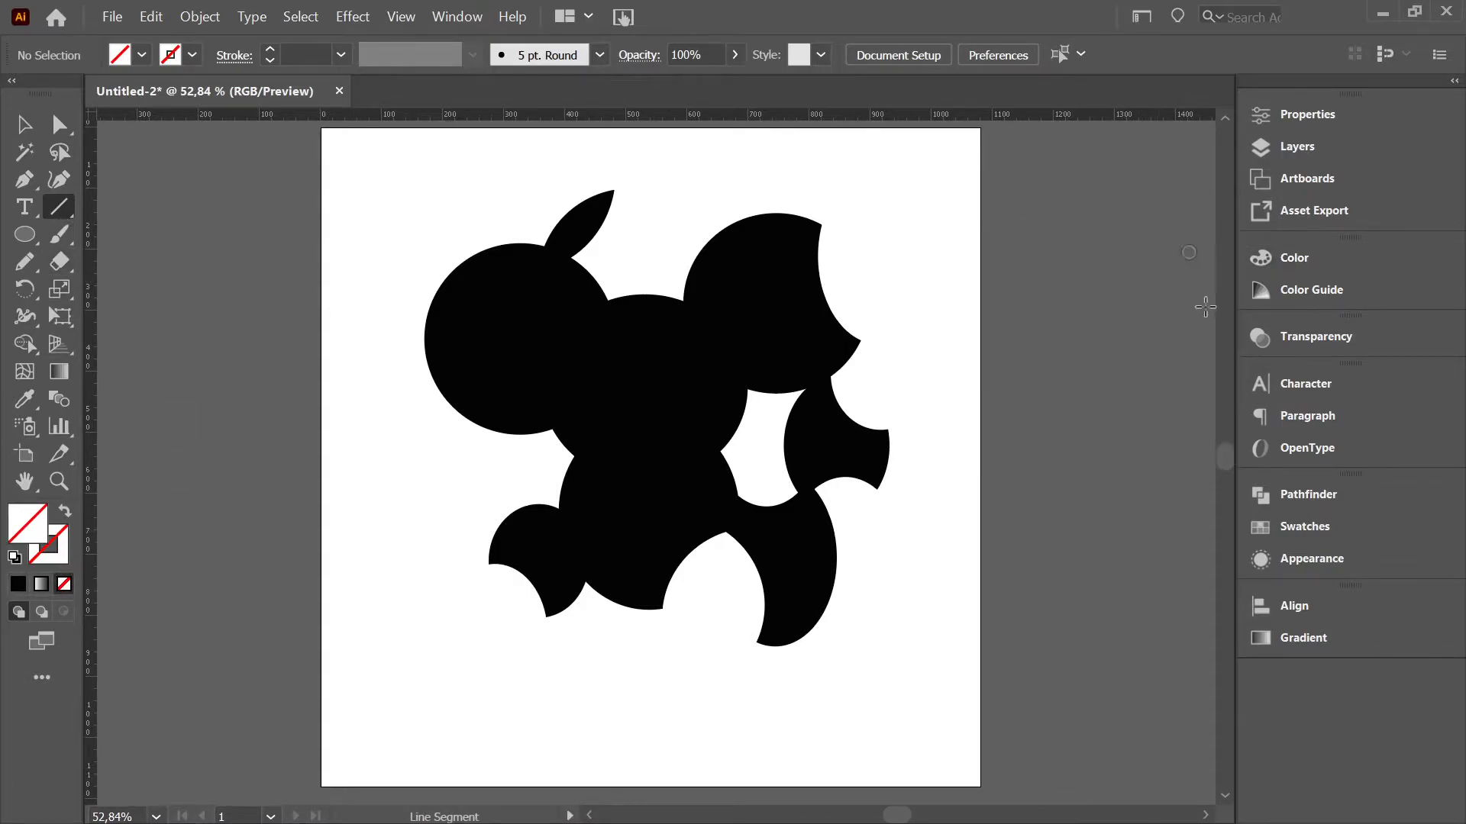
pyautogui.moveTo(444, 190); pyautogui.dragTo(896, 703)
pyautogui.press('v')
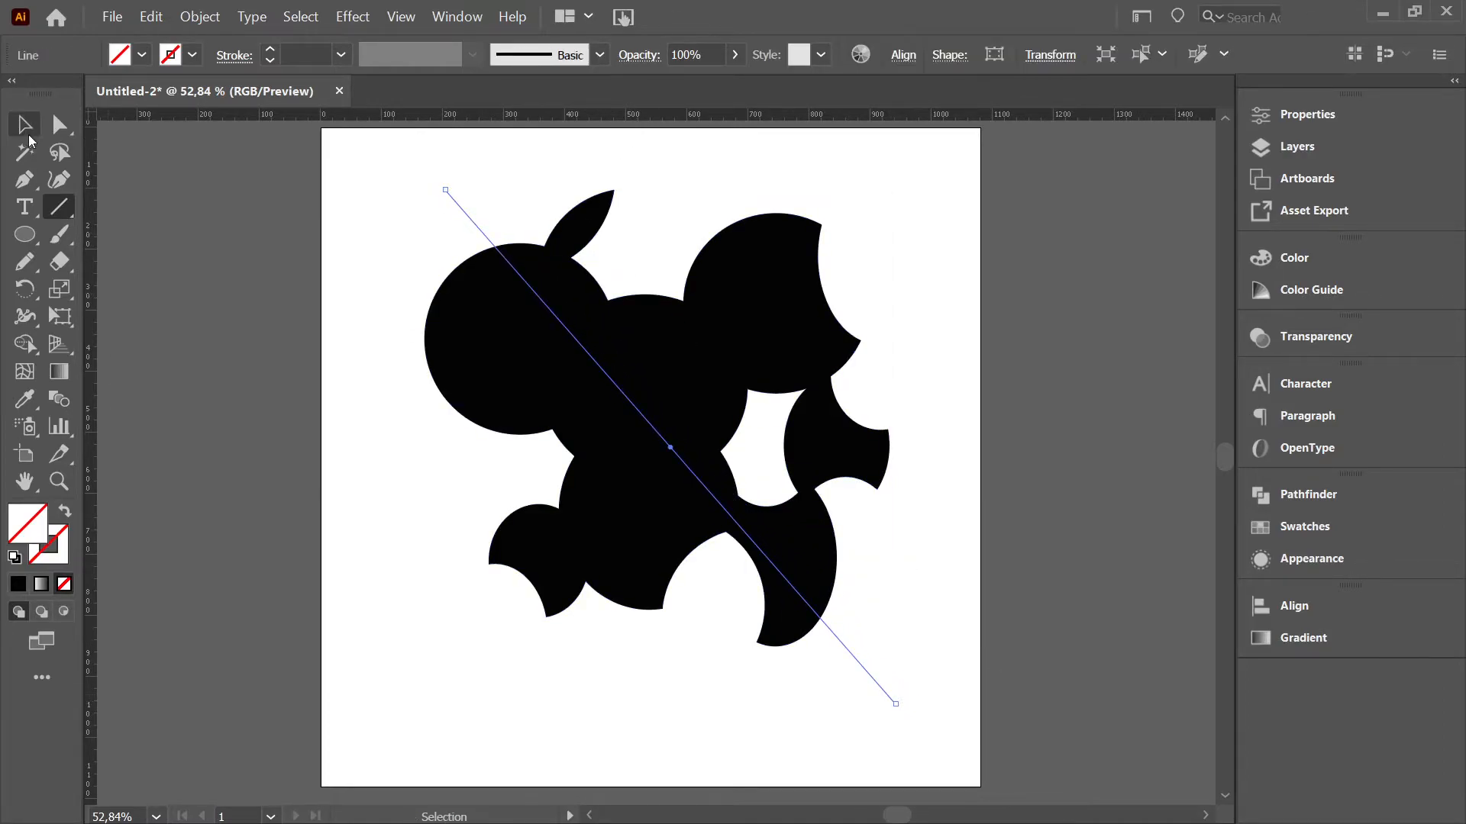
# - Select the line and the shape, and use Shape Builder with a purple fill to split off the part above the line
pyautogui.moveTo(404, 172); pyautogui.dragTo(946, 724)
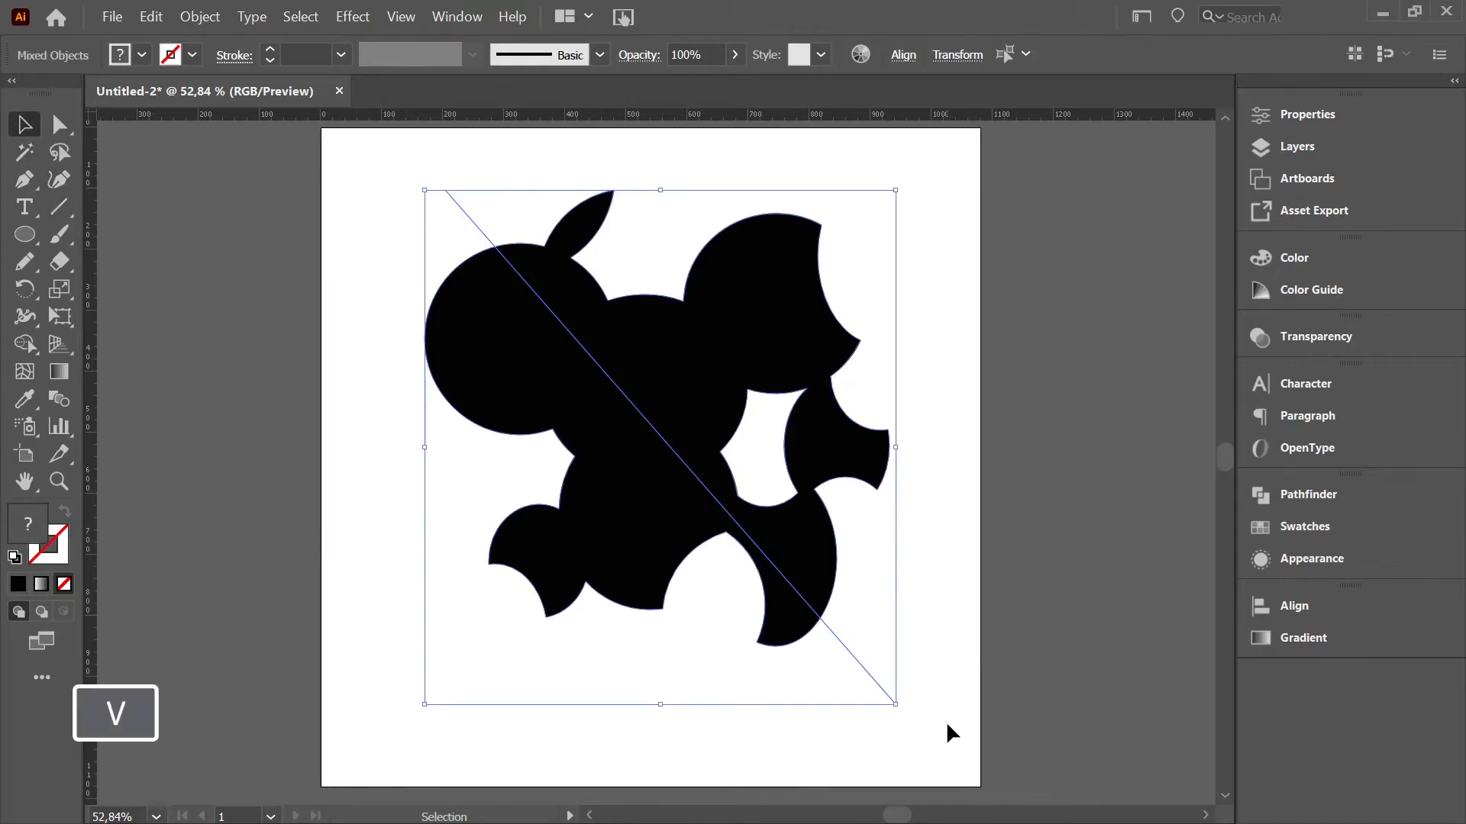
pyautogui.hotkey('shift', 'm')
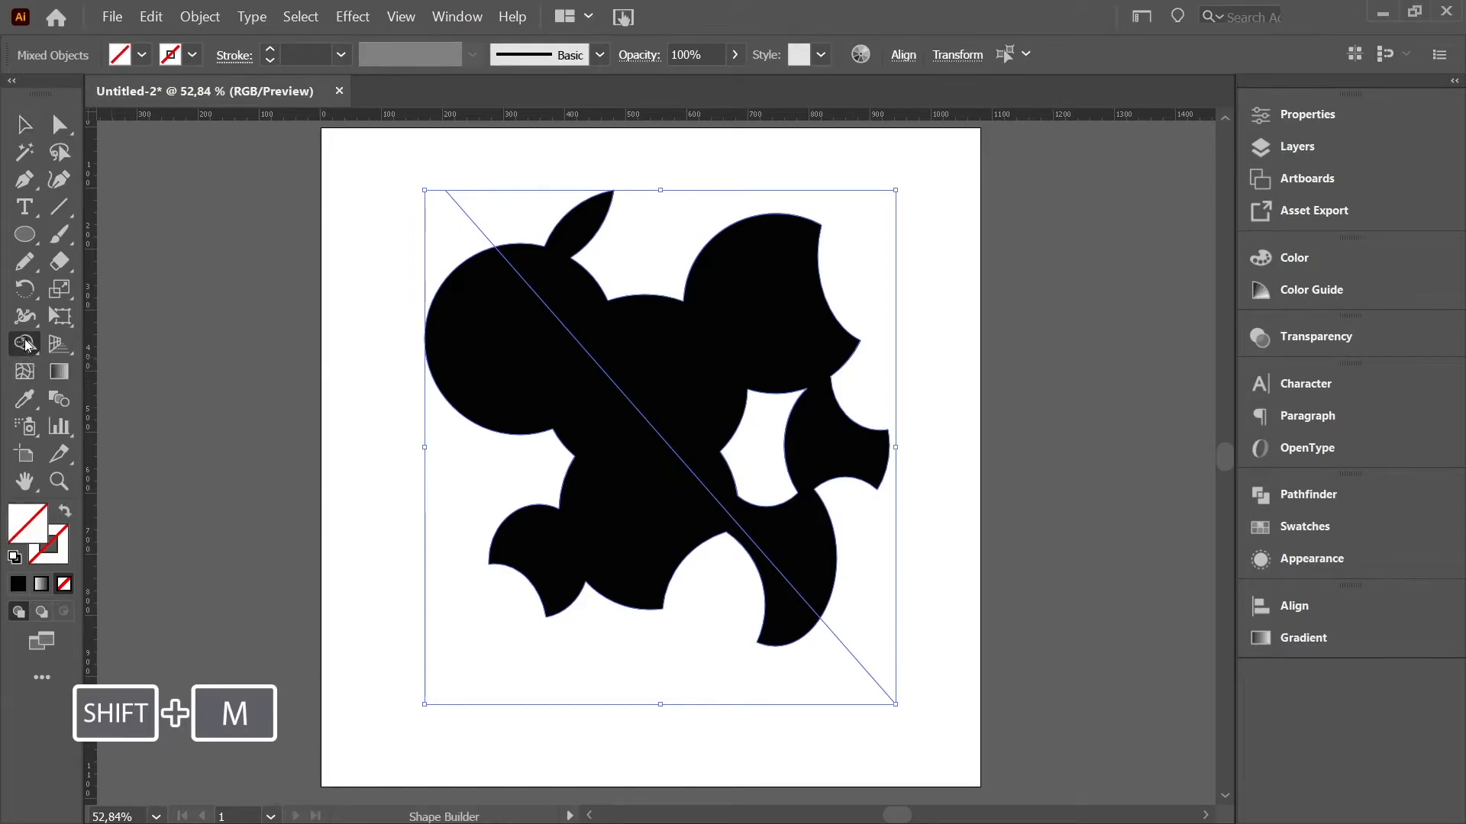
pyautogui.click(1325, 116)
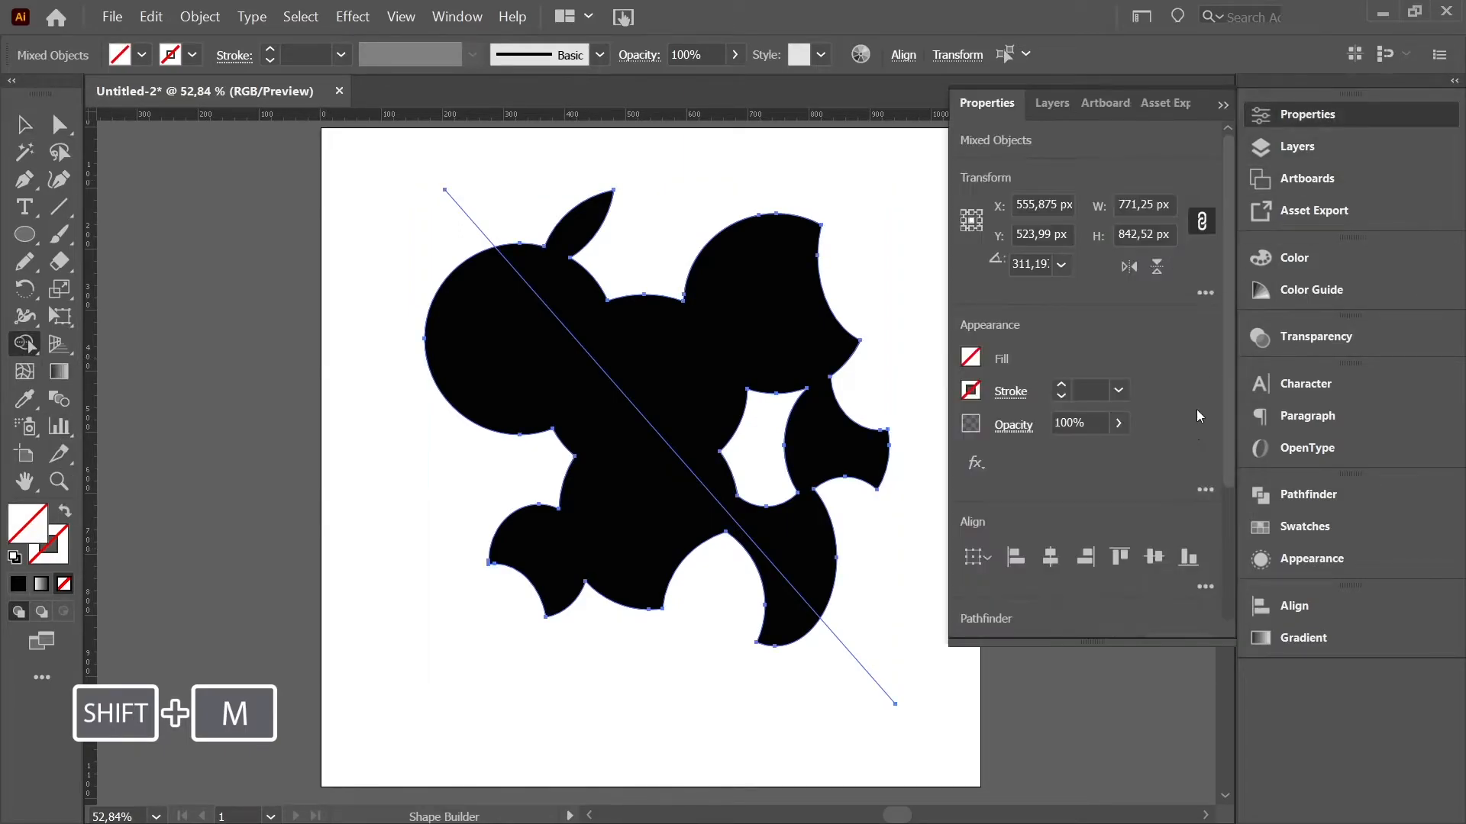
pyautogui.click(971, 358)
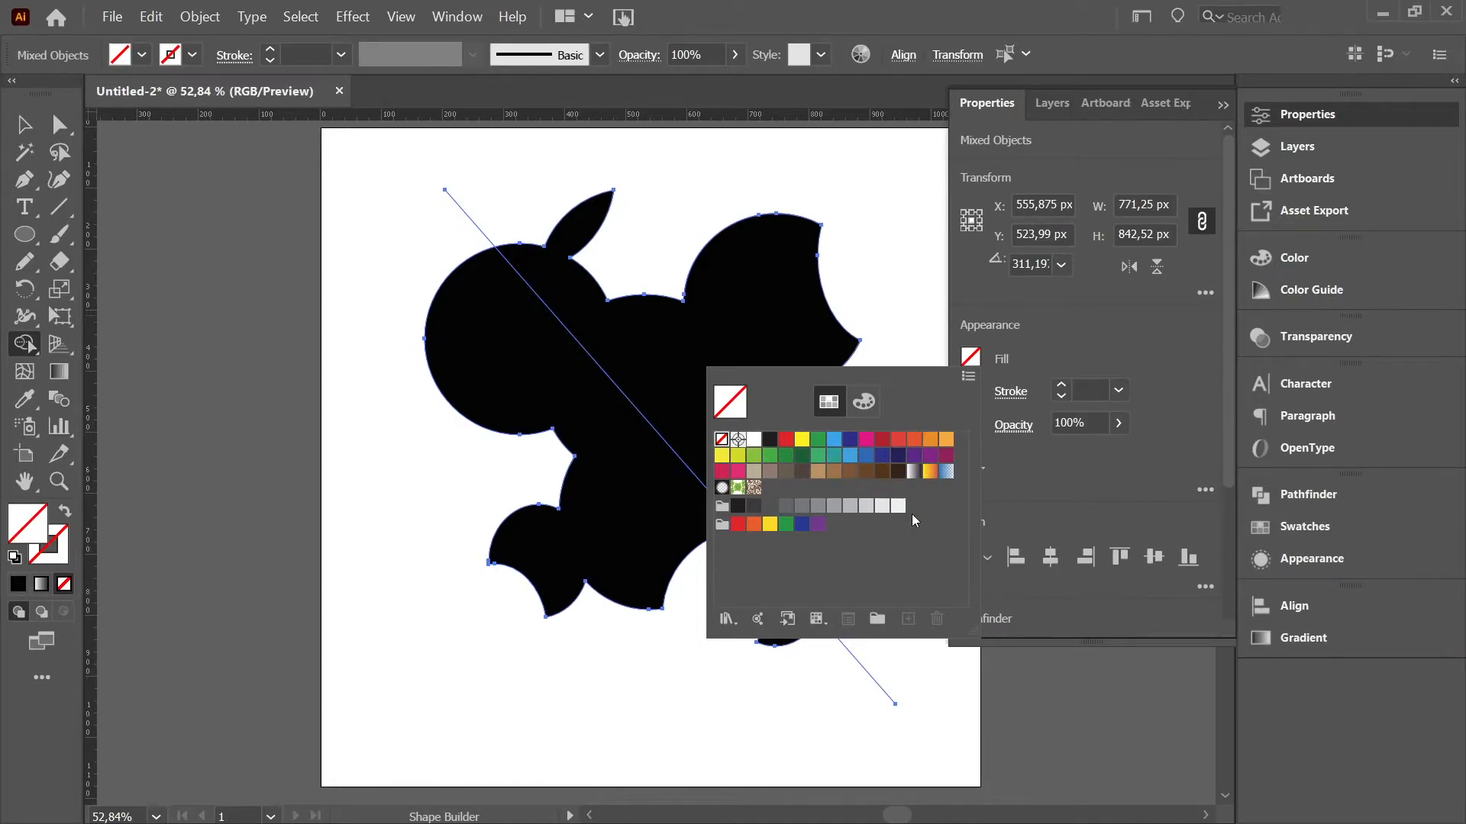
pyautogui.click(930, 456)
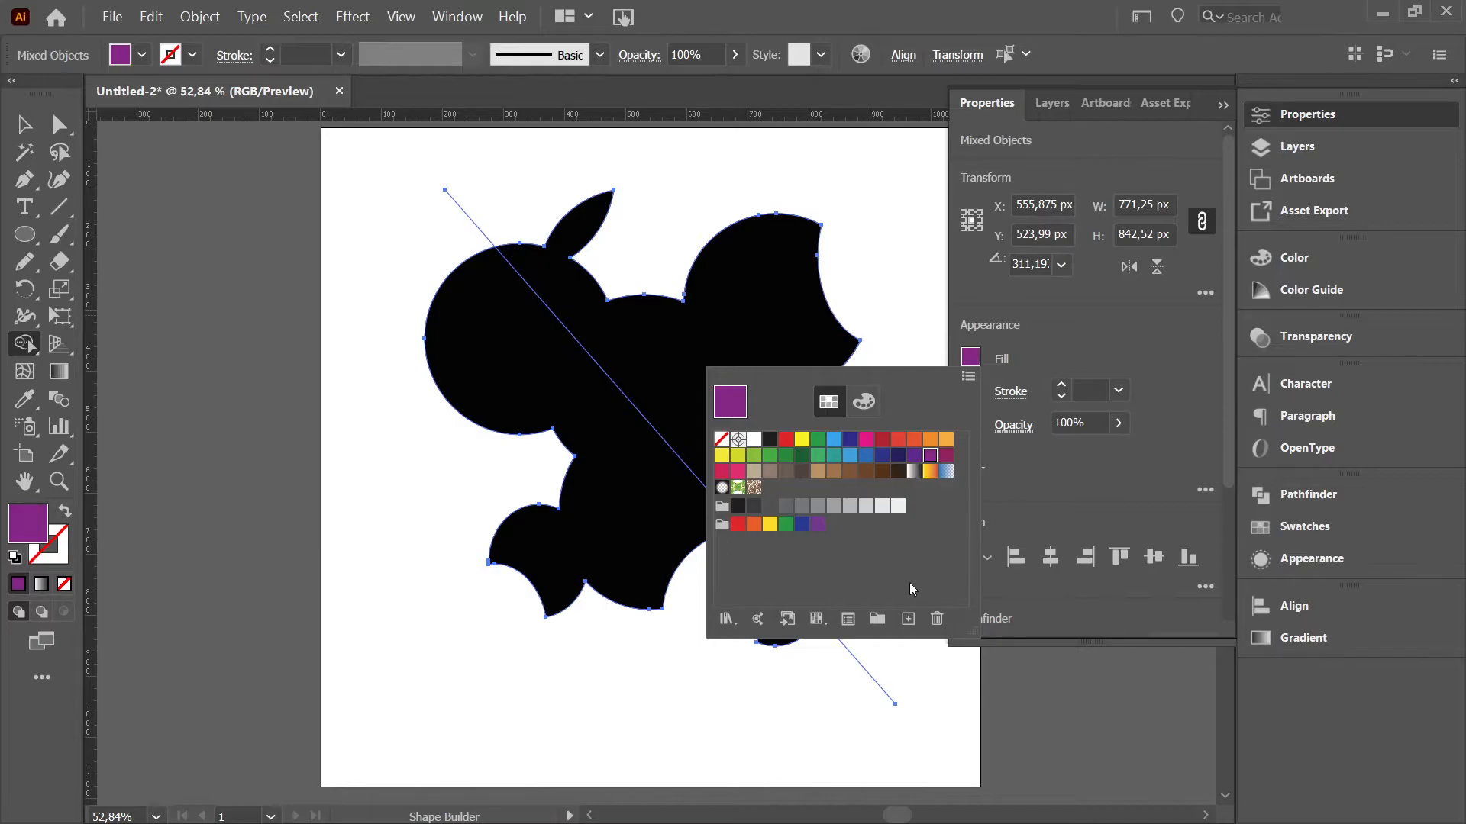
pyautogui.click(1224, 115)
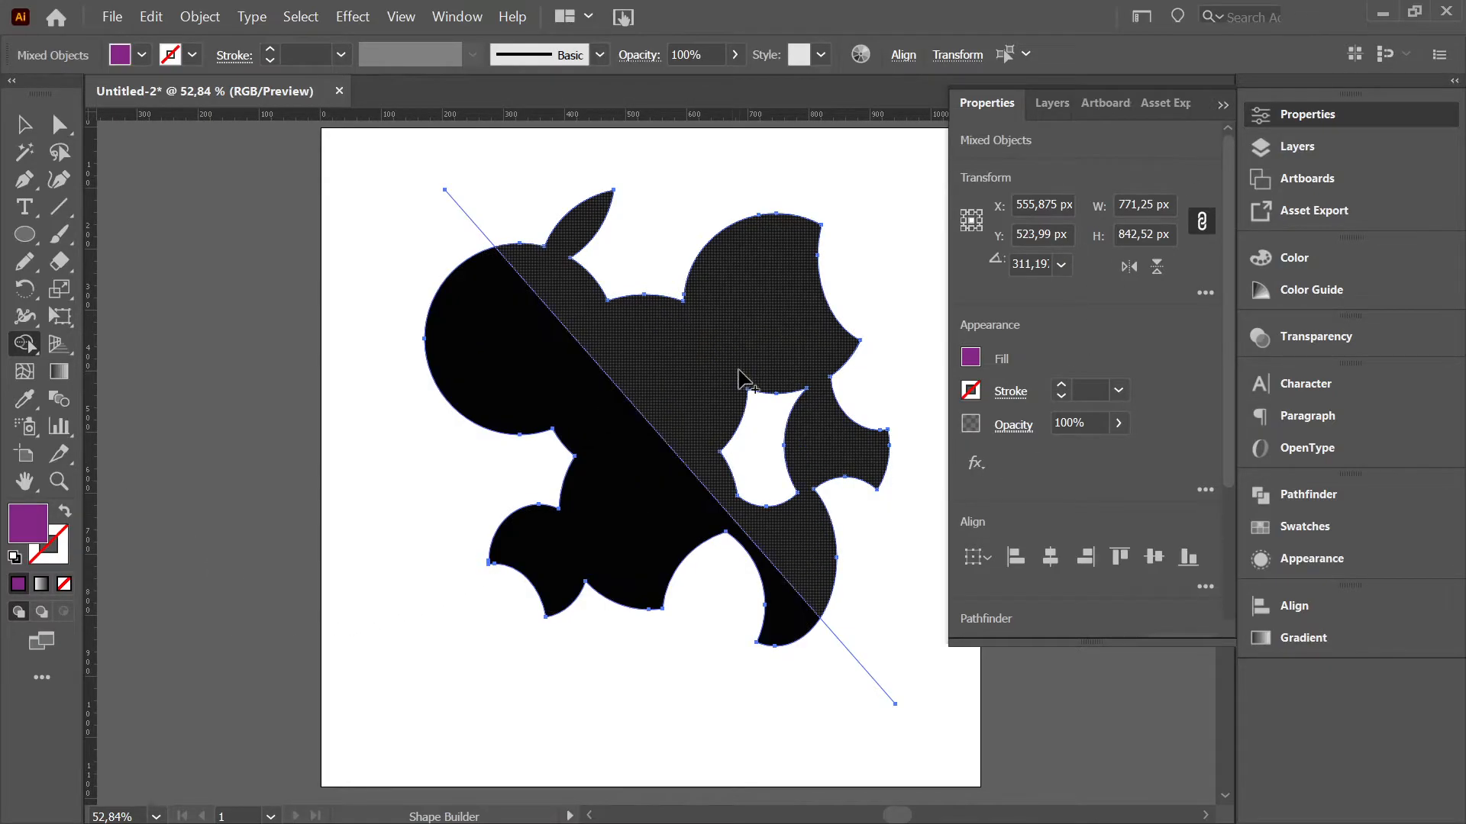
pyautogui.click(739, 316)
pyautogui.press('v')
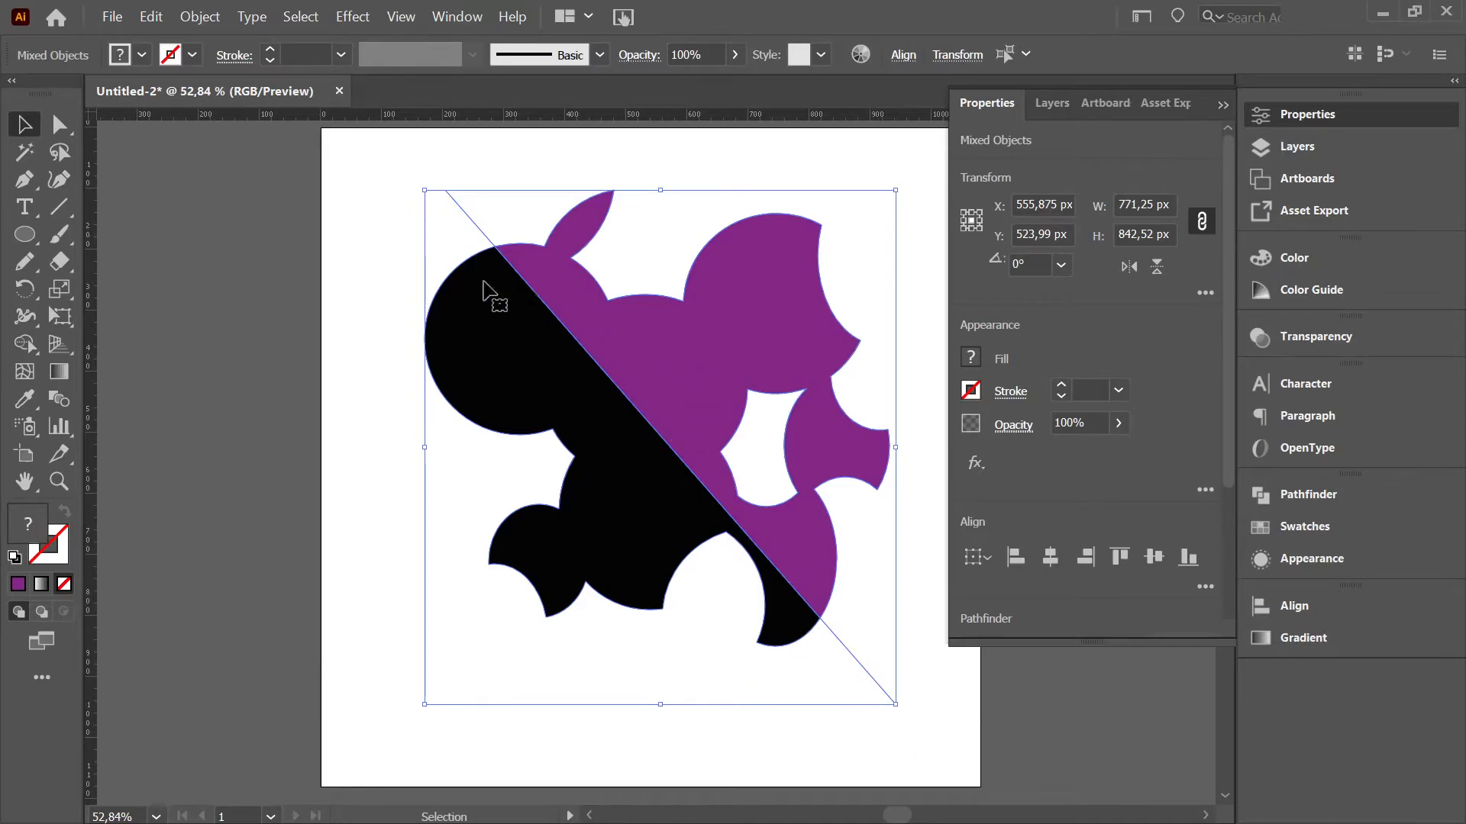
pyautogui.click(1031, 702)
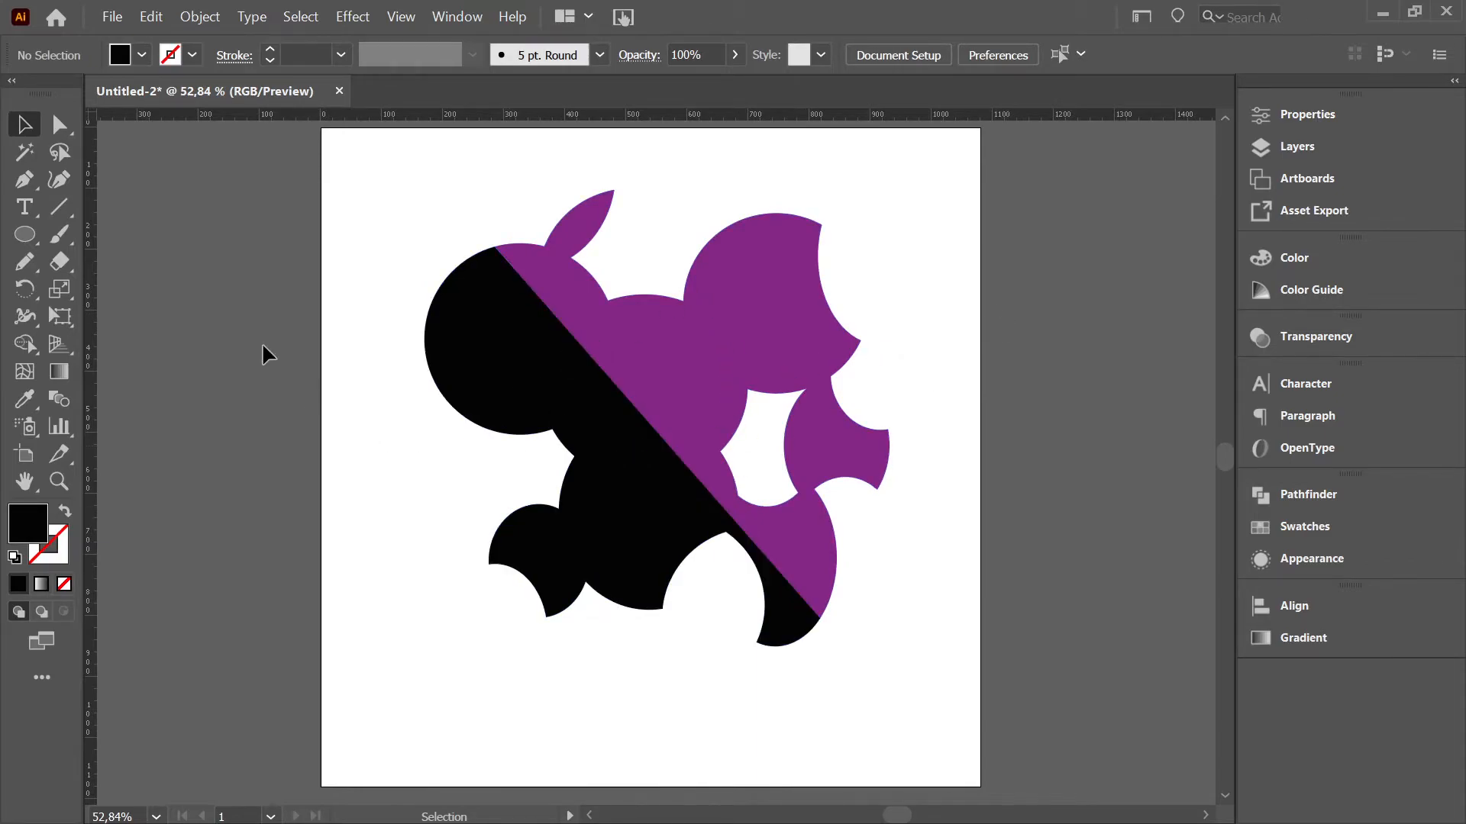
# - Separate the two halves and swap their places, with the purple half at the lower left and the black half at the upper right
pyautogui.moveTo(781, 331); pyautogui.dragTo(893, 253)
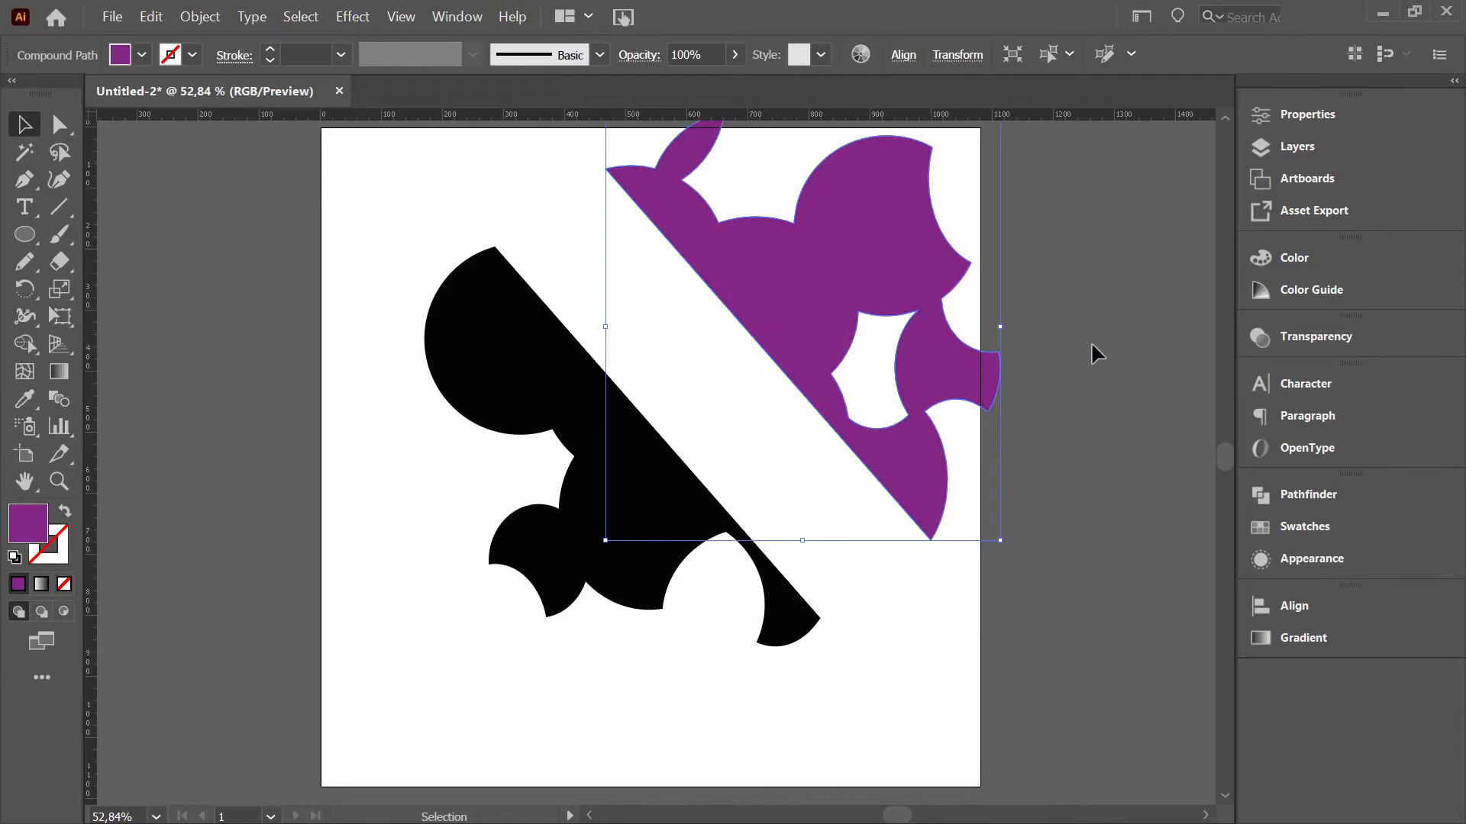
pyautogui.click(697, 556)
pyautogui.moveTo(647, 492); pyautogui.dragTo(592, 582)
pyautogui.moveTo(794, 300); pyautogui.dragTo(635, 412)
pyautogui.moveTo(572, 558); pyautogui.dragTo(886, 310)
pyautogui.moveTo(655, 406); pyautogui.dragTo(559, 531)
pyautogui.moveTo(891, 358); pyautogui.dragTo(748, 426)
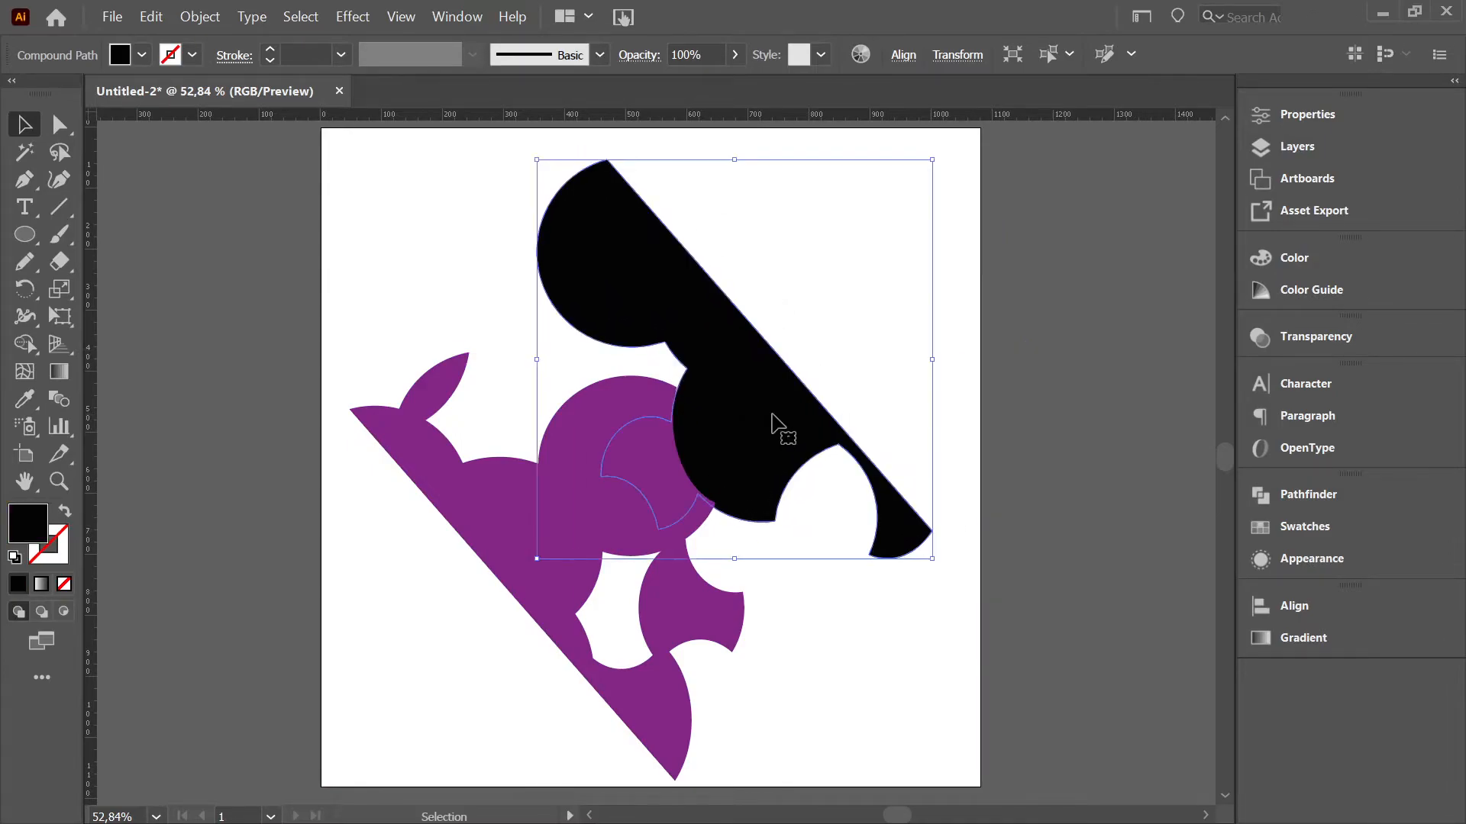
# - Select all the artwork and use Shape Builder to remove the two leftover line ends outside the black and purple halves
pyautogui.click(1010, 496)
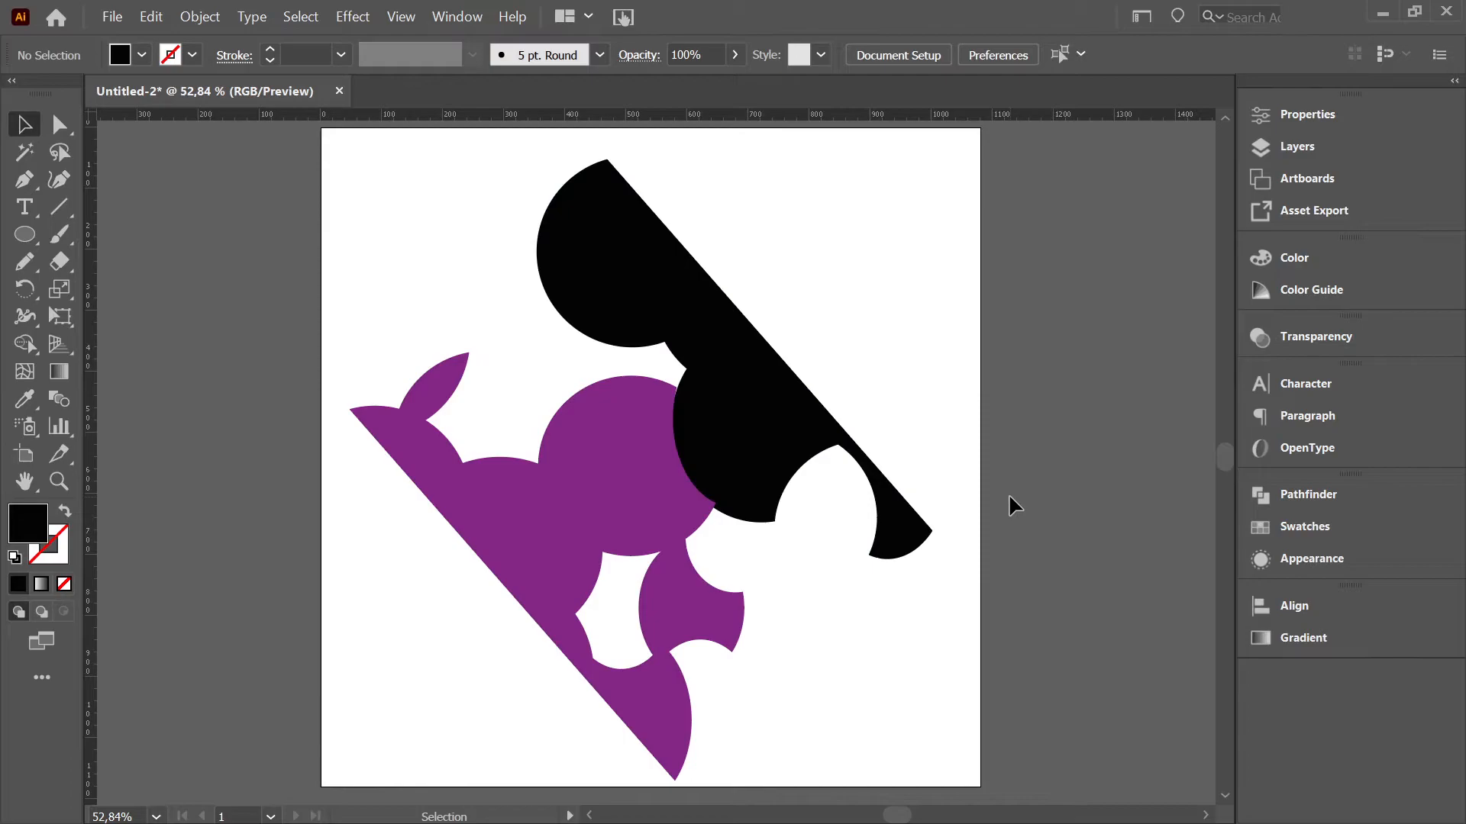
pyautogui.moveTo(200, 183); pyautogui.dragTo(980, 628)
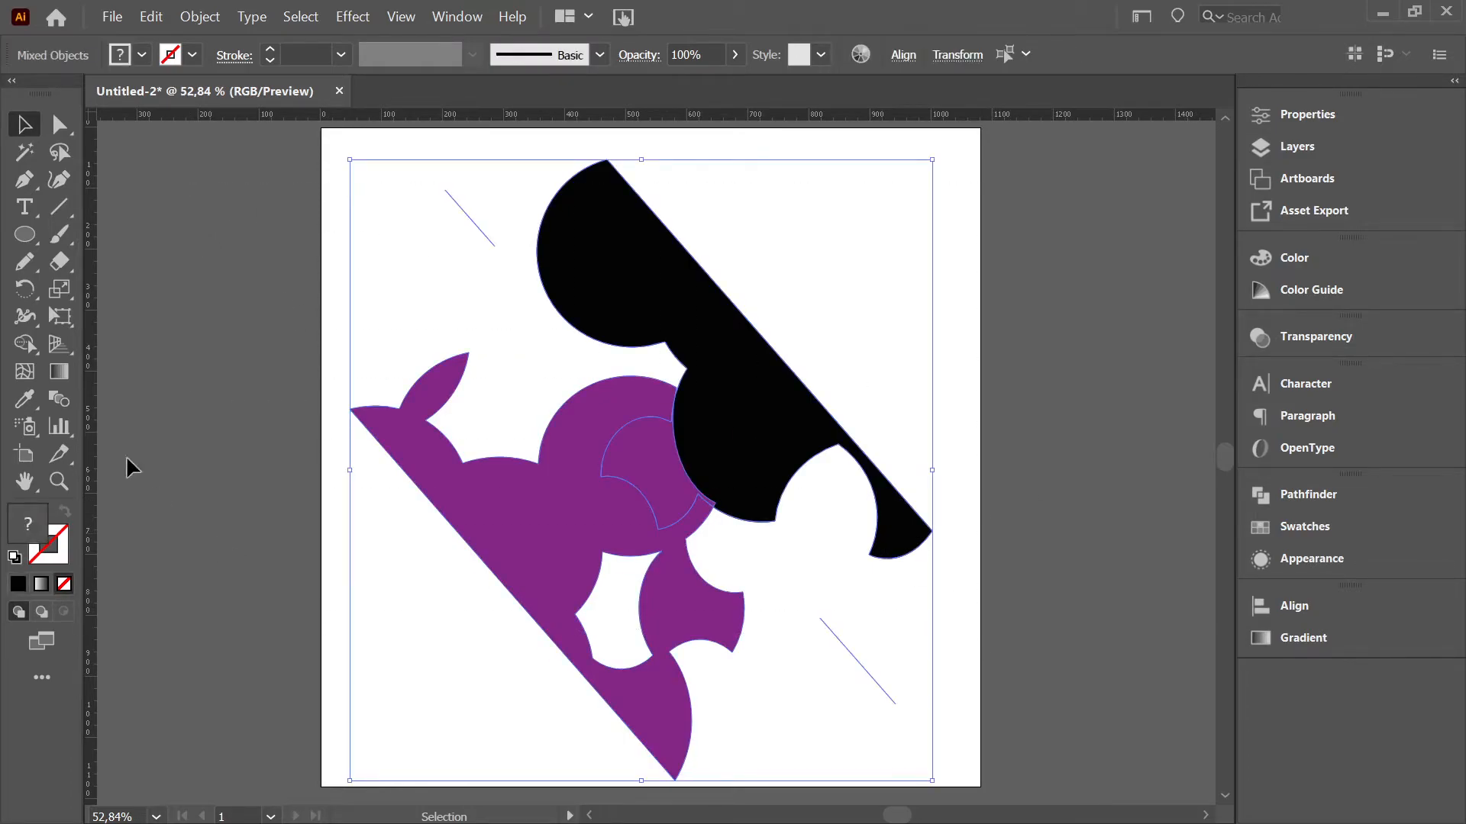
pyautogui.hotkey('shift', 'm')
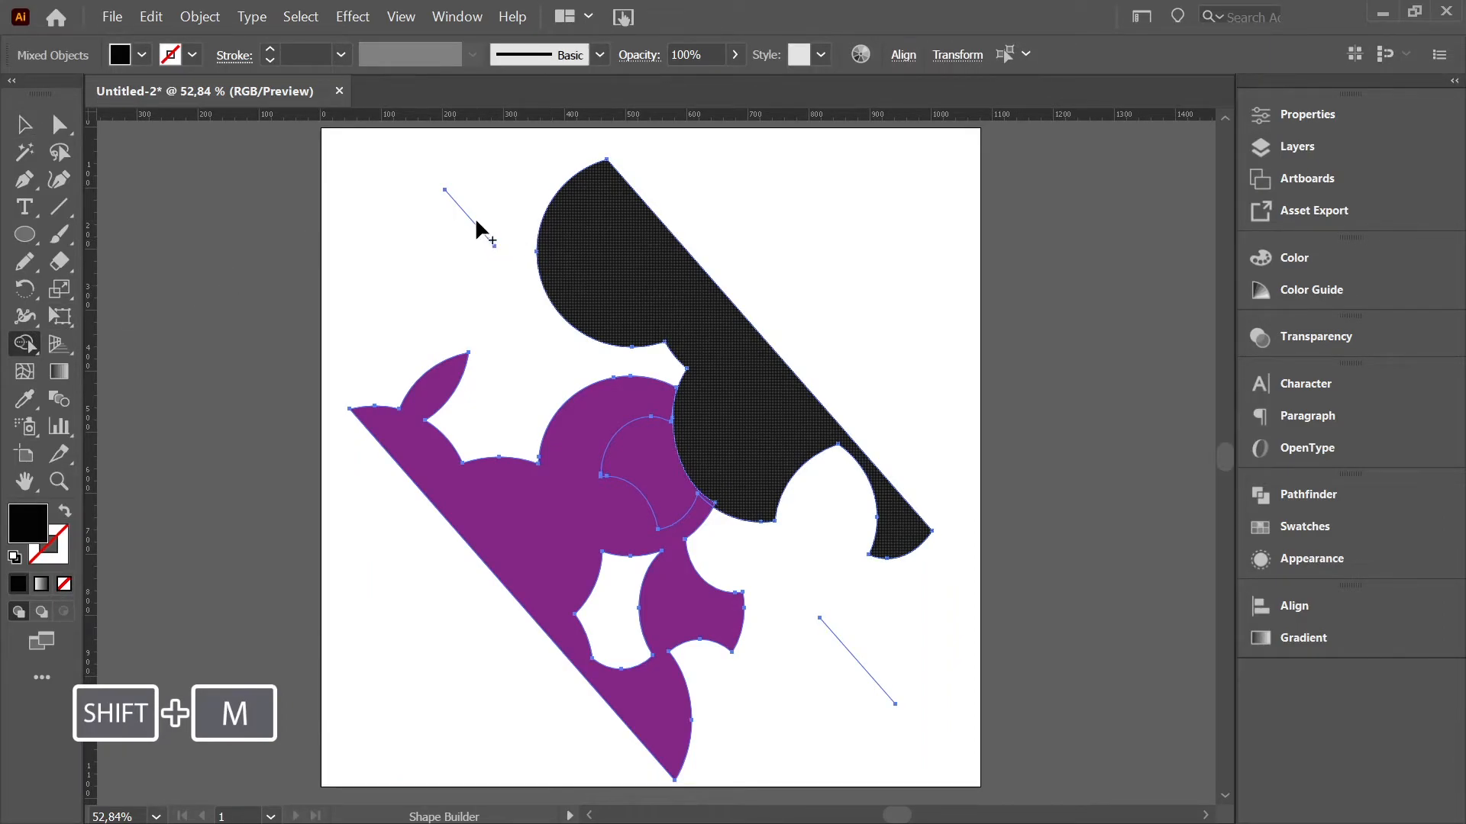
pyautogui.press('alt')
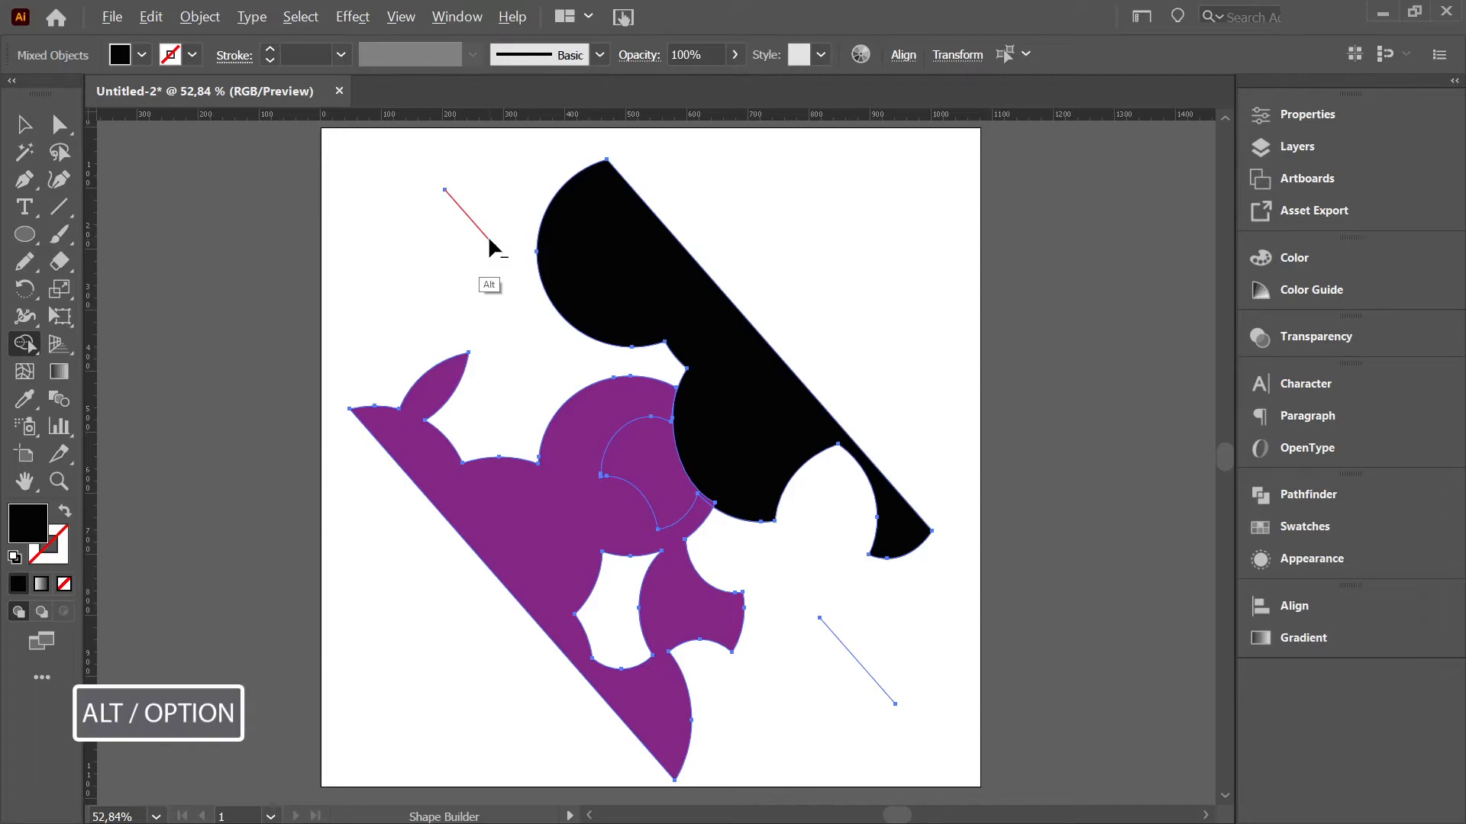
pyautogui.press('v')
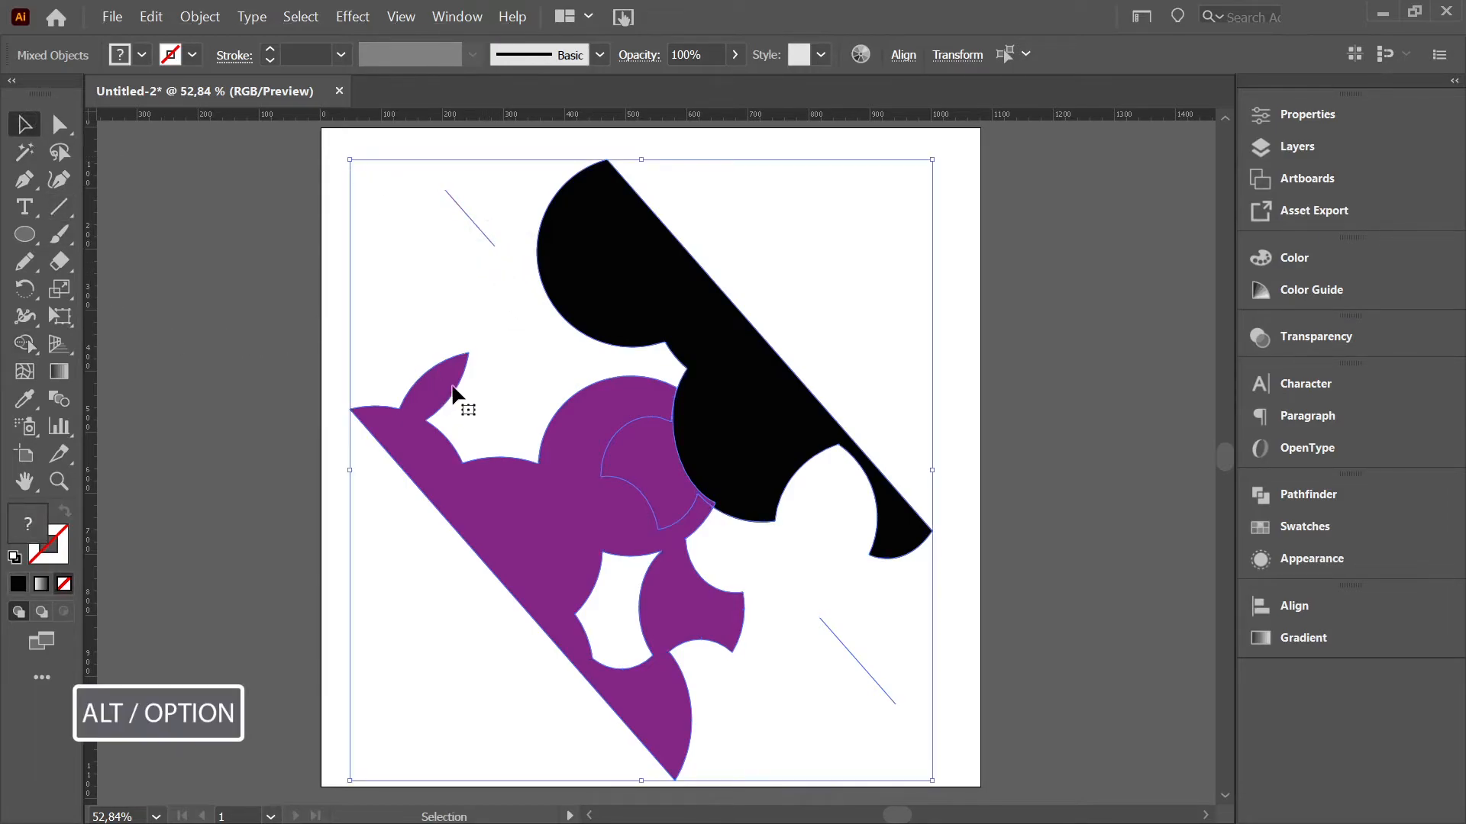
pyautogui.click(25, 344)
pyautogui.keyDown('alt'); pyautogui.click(469, 222); pyautogui.keyUp('alt')
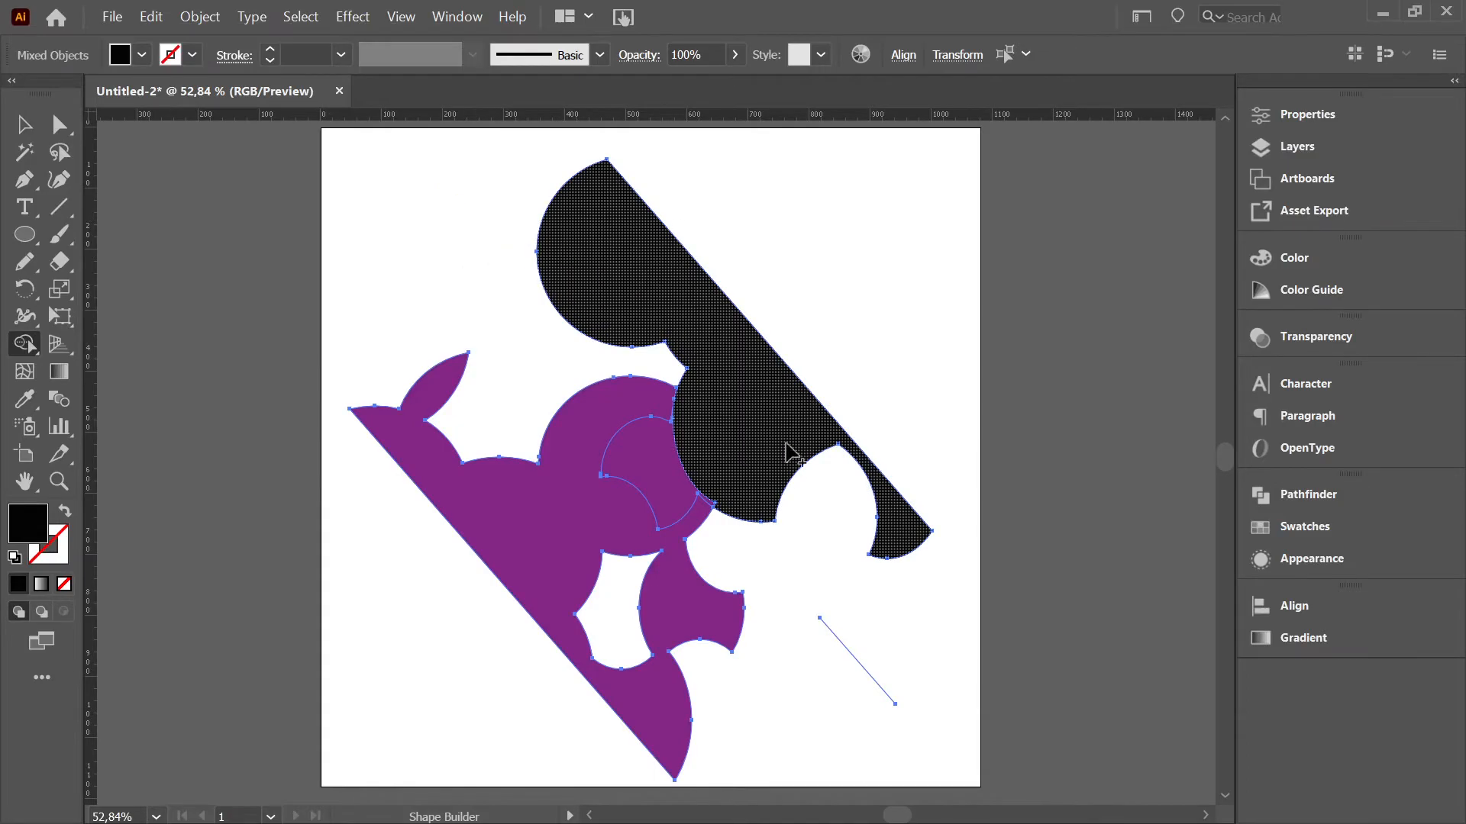
pyautogui.keyDown('alt'); pyautogui.click(850, 652); pyautogui.keyUp('alt')
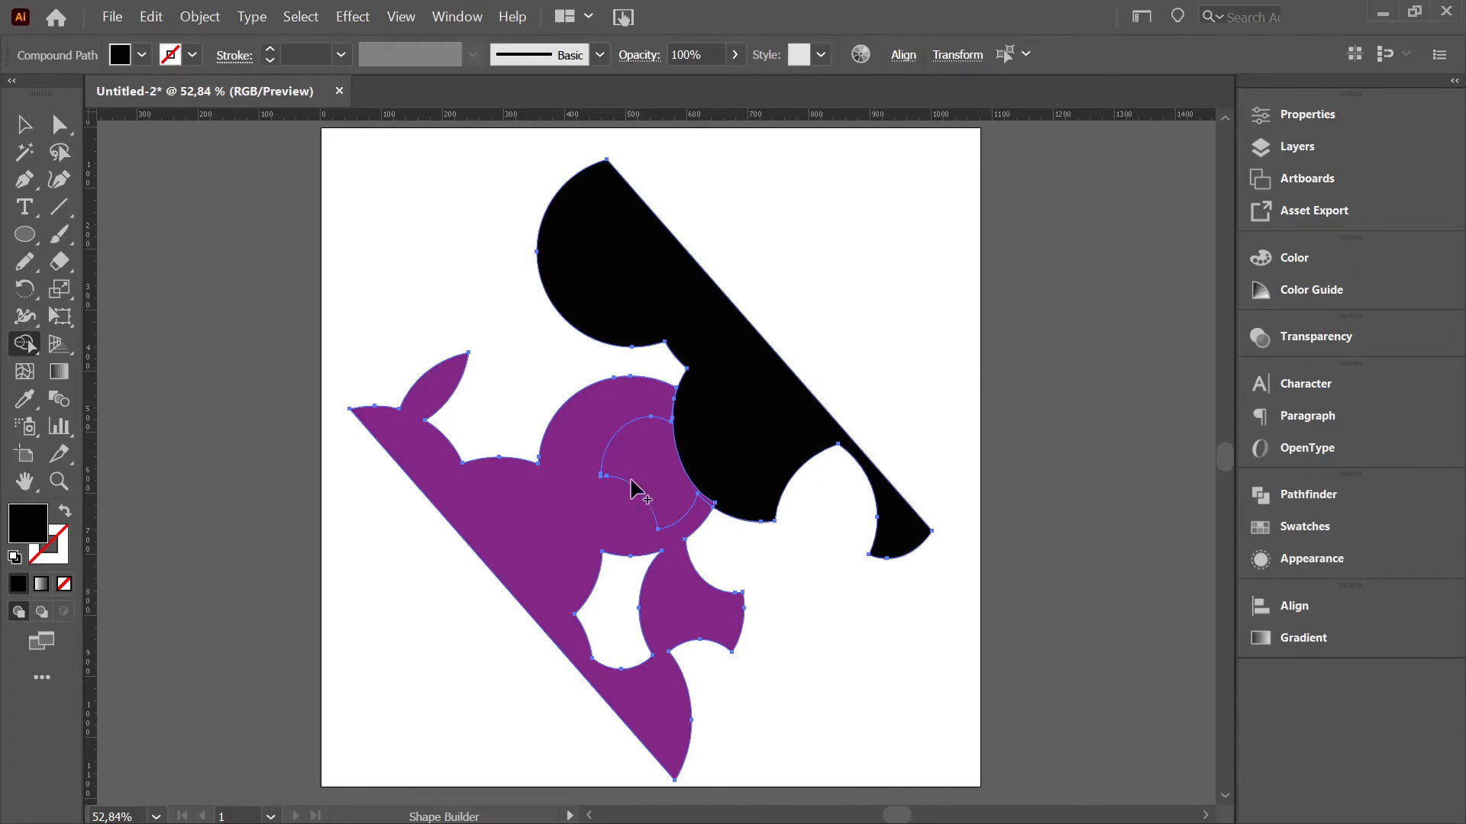
# - Move both halves slightly up and to the left, and merge them into one black shape with Shape Builder
pyautogui.press('v')
pyautogui.hotkey('ctrl', 'a')
pyautogui.moveTo(740, 394); pyautogui.dragTo(722, 358)
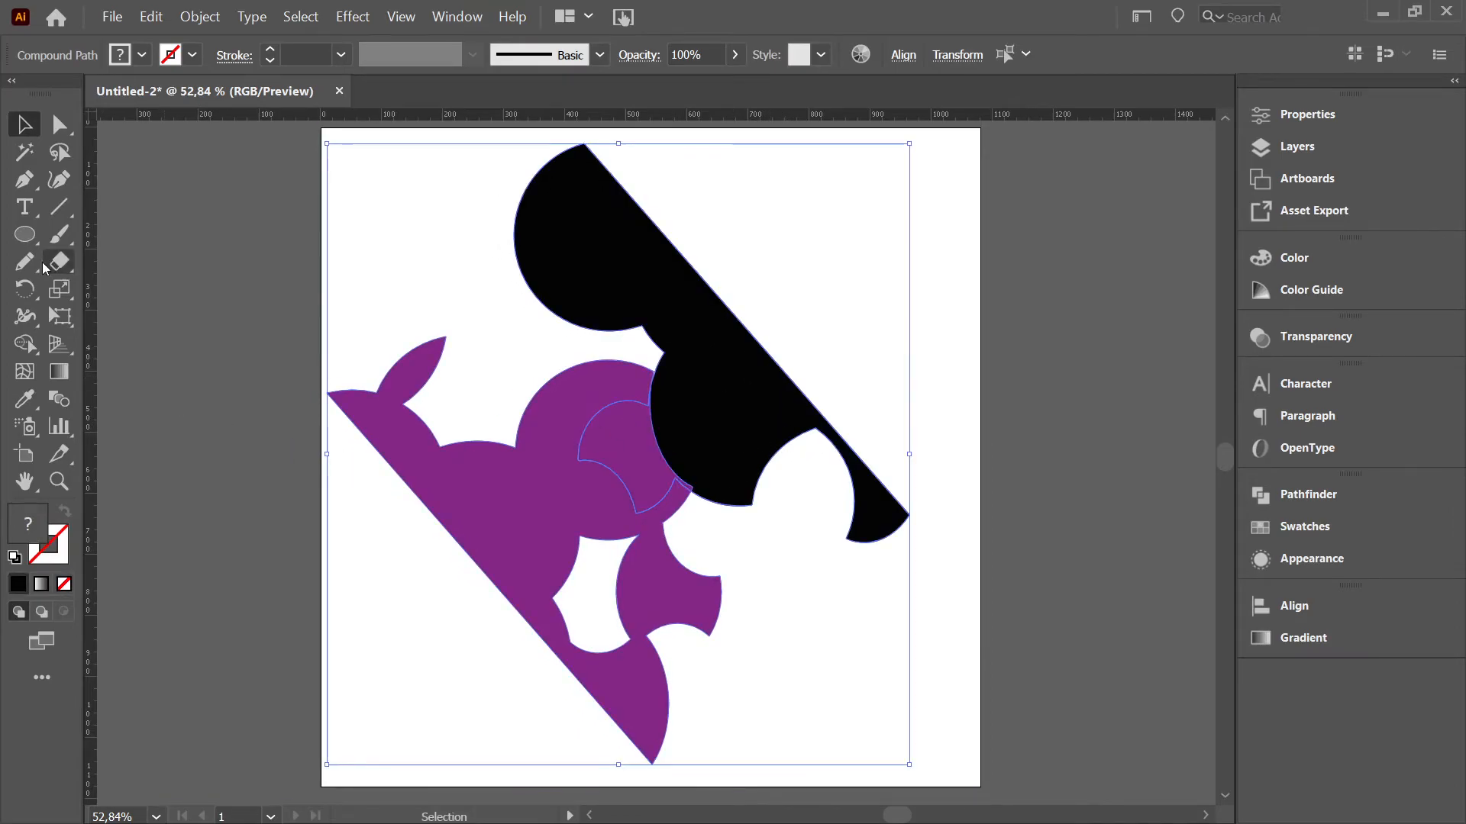
pyautogui.click(24, 343)
pyautogui.moveTo(716, 418)
pyautogui.mouseDown()
pyautogui.moveTo(547, 514)
pyautogui.moveTo(561, 512)
pyautogui.mouseUp()
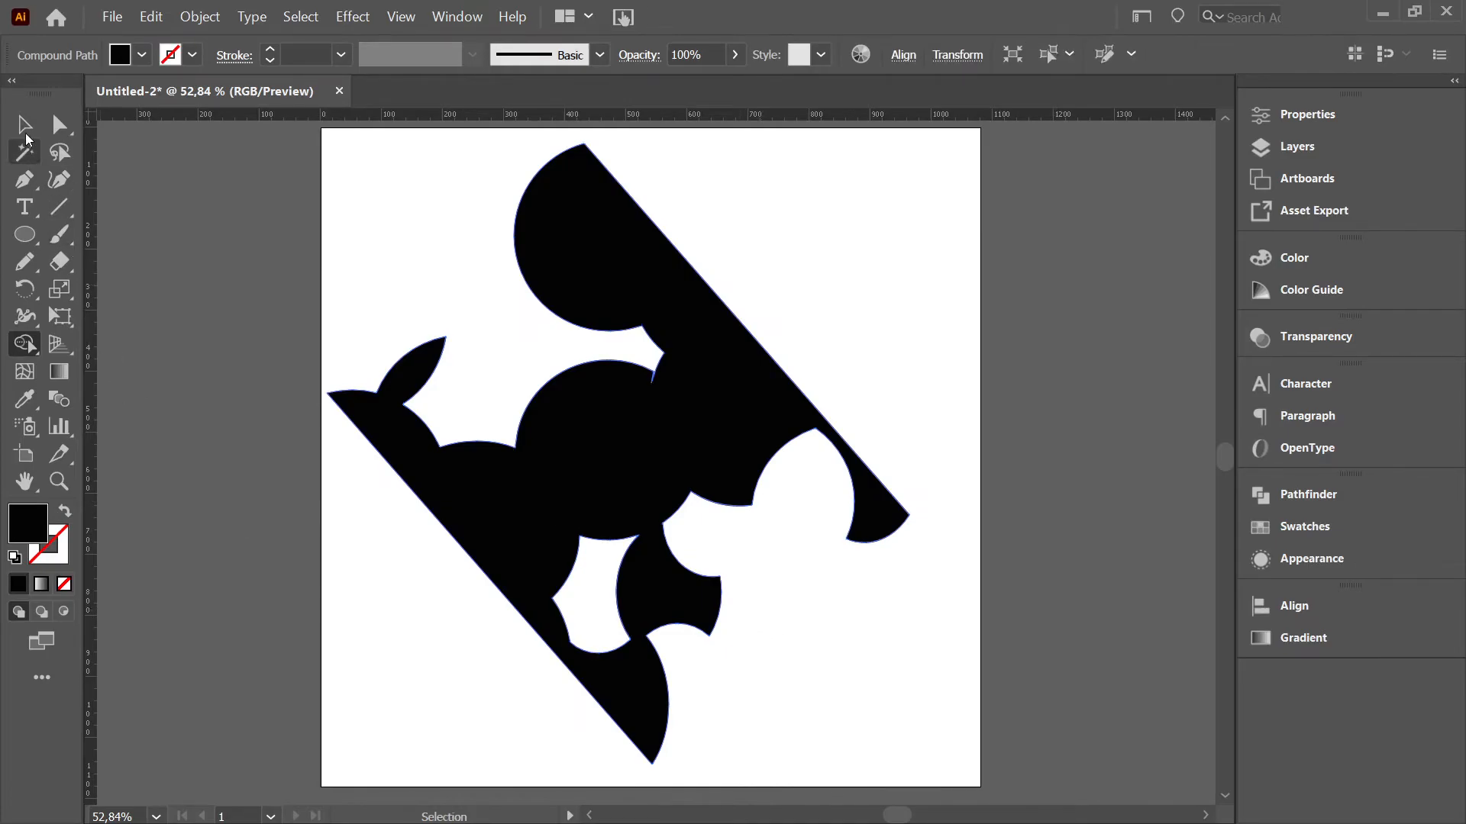
# - Move the merged shape right and slightly up, and draw a diagonal line segment across it from lower left to upper right
pyautogui.press('v')
pyautogui.moveTo(696, 421); pyautogui.dragTo(771, 399)
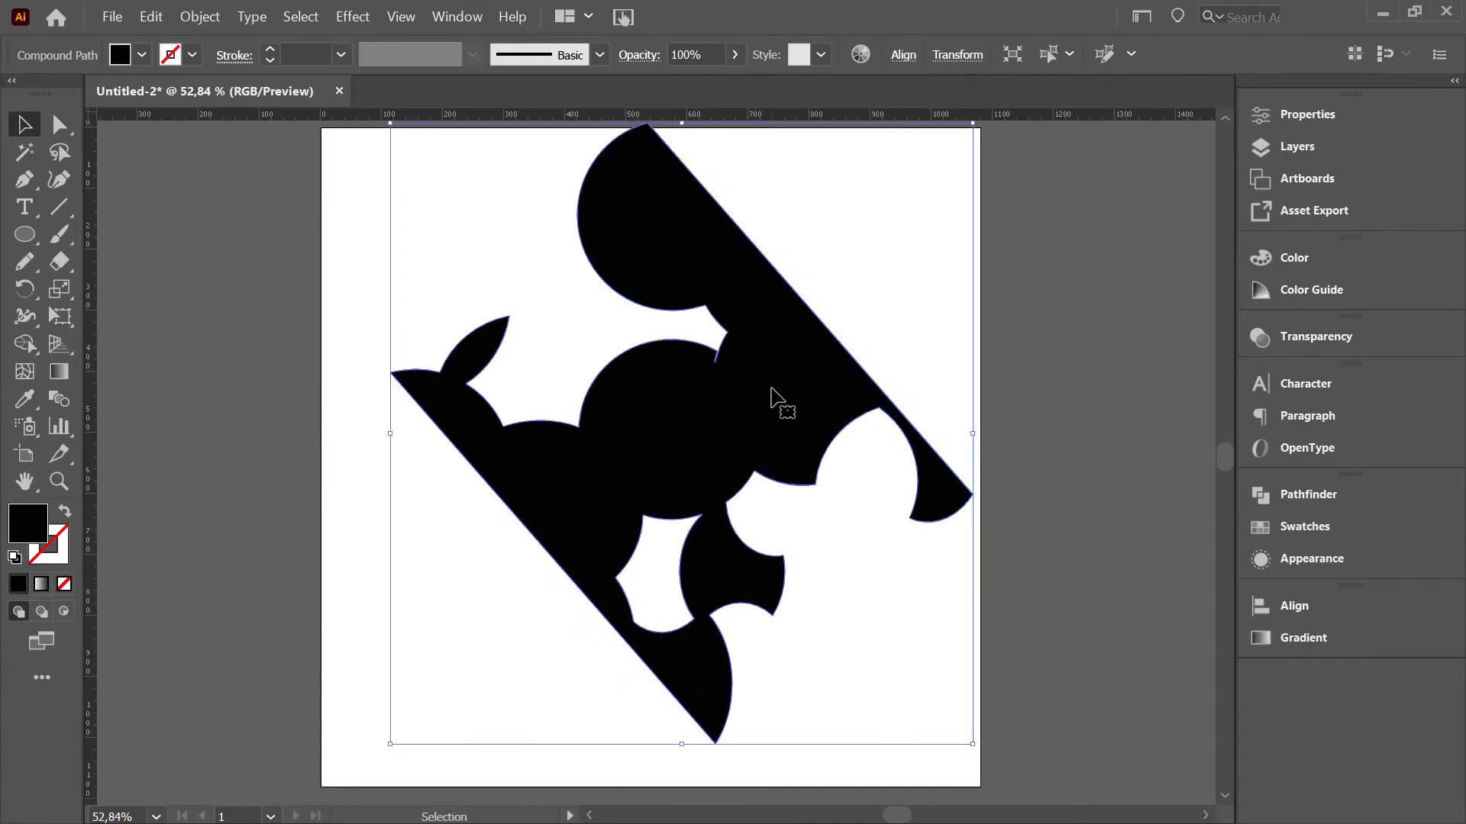
pyautogui.click(189, 397)
pyautogui.press('\\')
pyautogui.moveTo(409, 661); pyautogui.dragTo(921, 218)
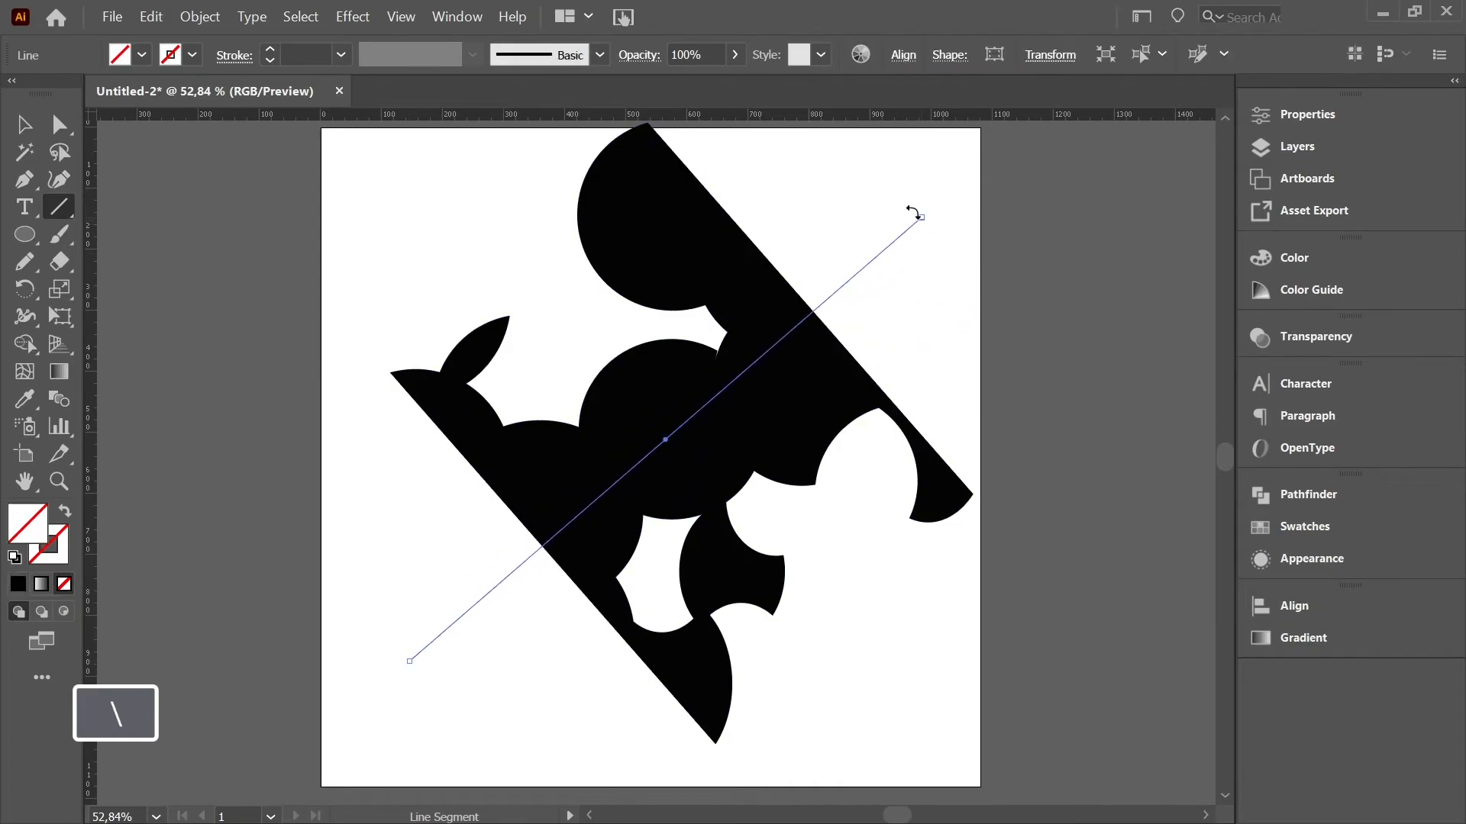
# - Select the line and the shape, and use Shape Builder with a light blue fill to split off the part above the line
pyautogui.press('v')
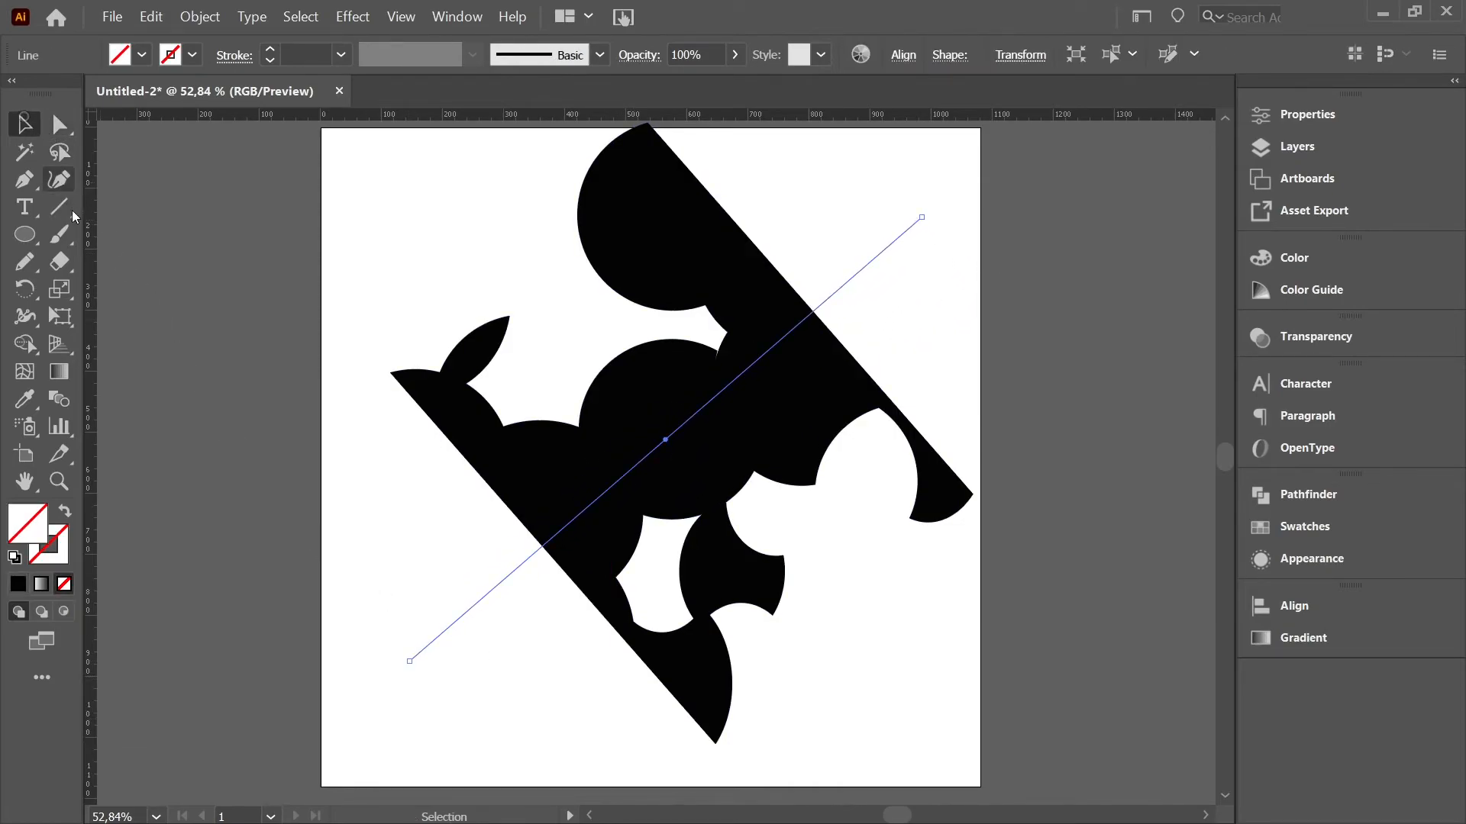
pyautogui.moveTo(285, 206); pyautogui.dragTo(1010, 625)
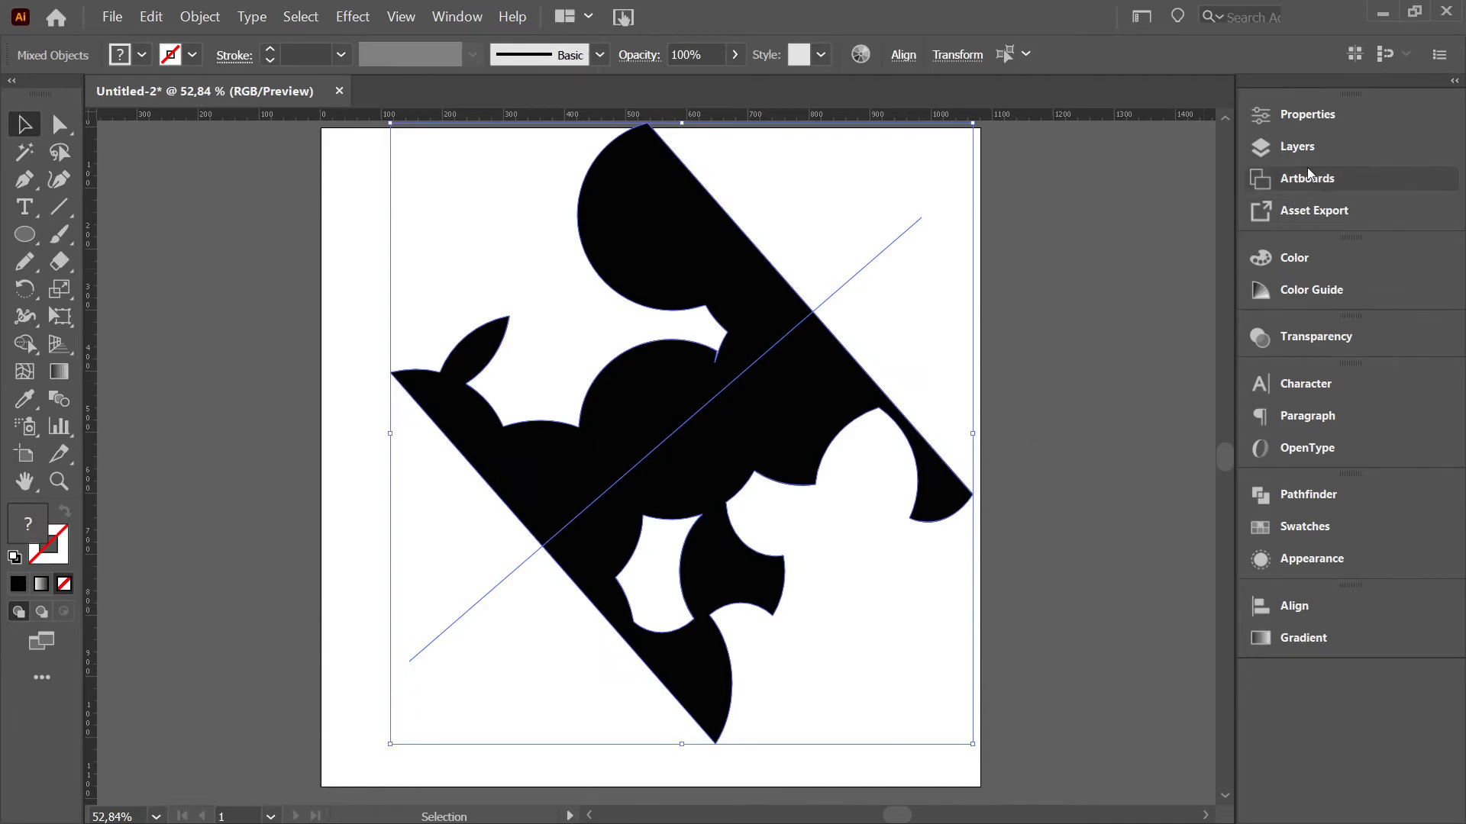
pyautogui.hotkey('shift', 'm')
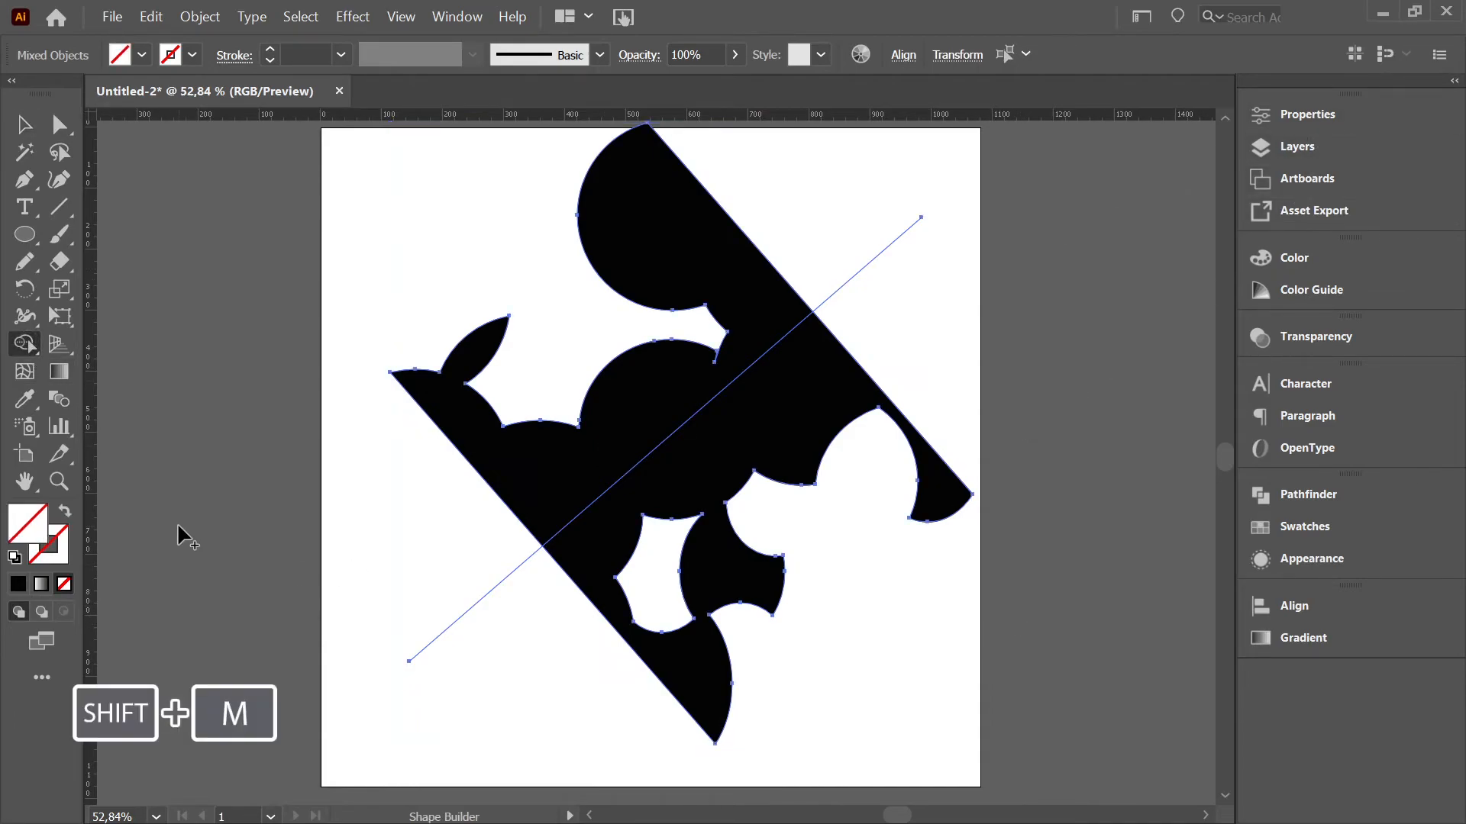
pyautogui.click(1321, 116)
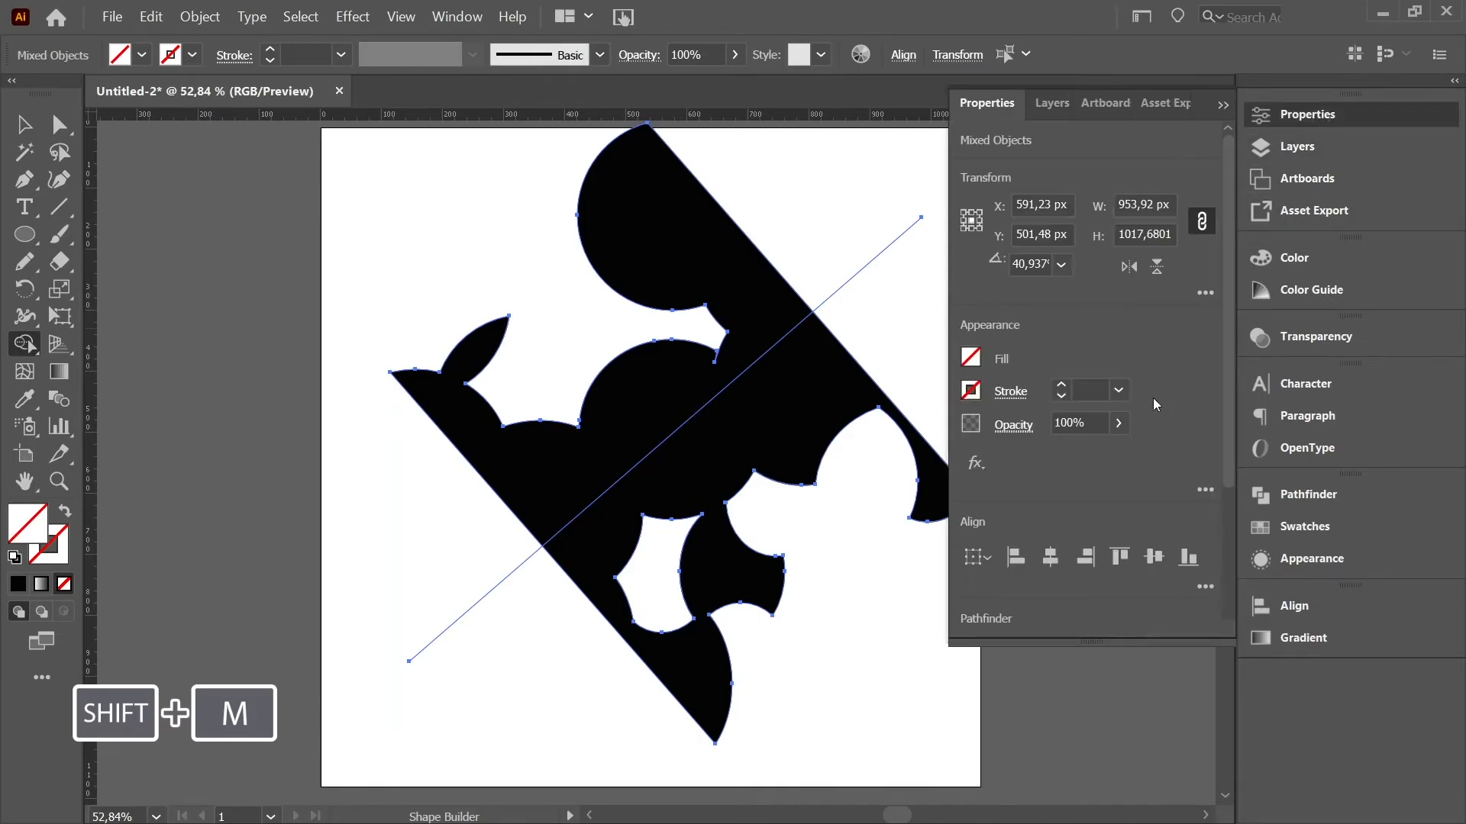
pyautogui.click(970, 356)
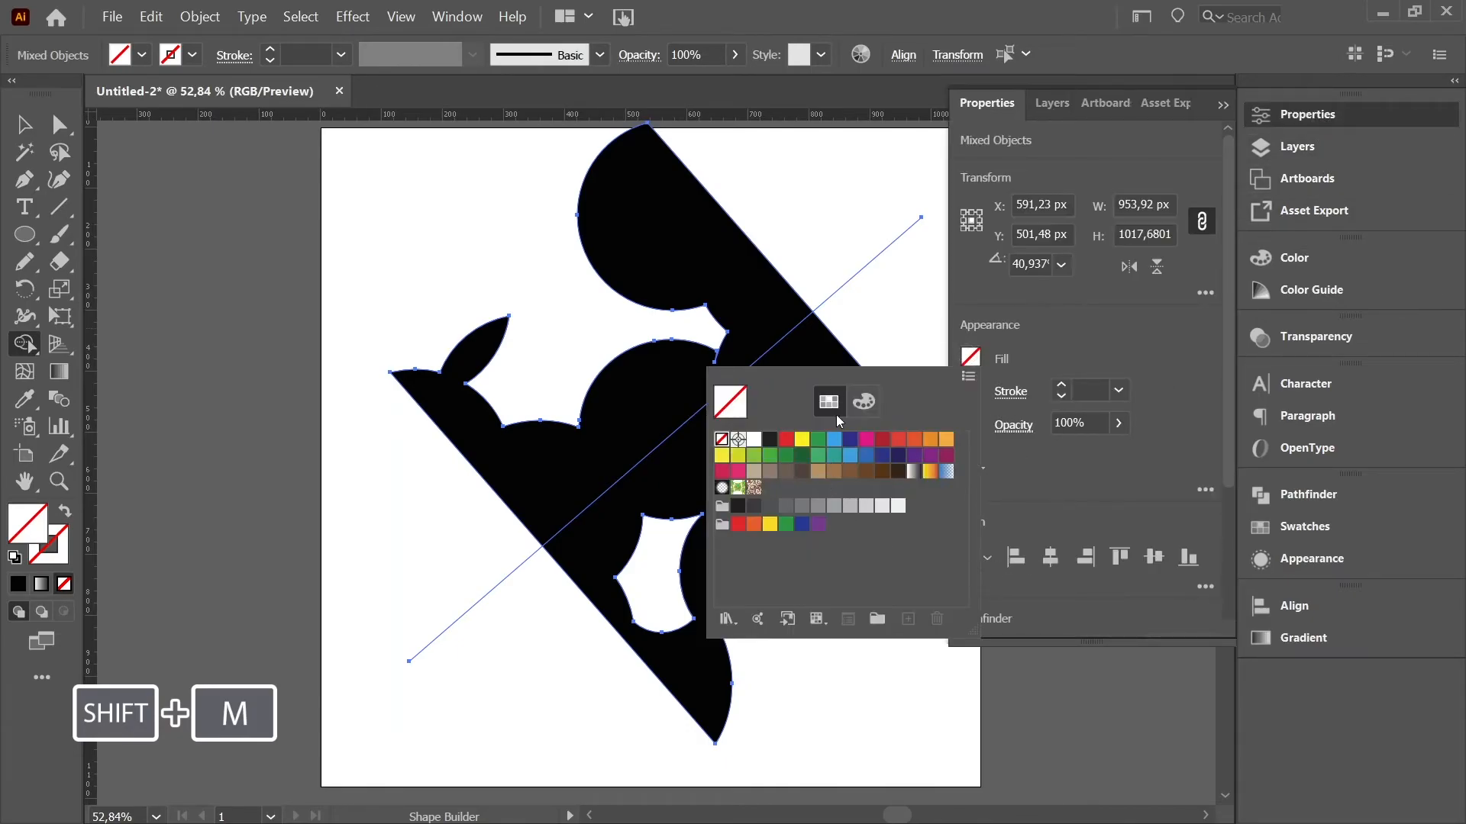
pyautogui.click(834, 438)
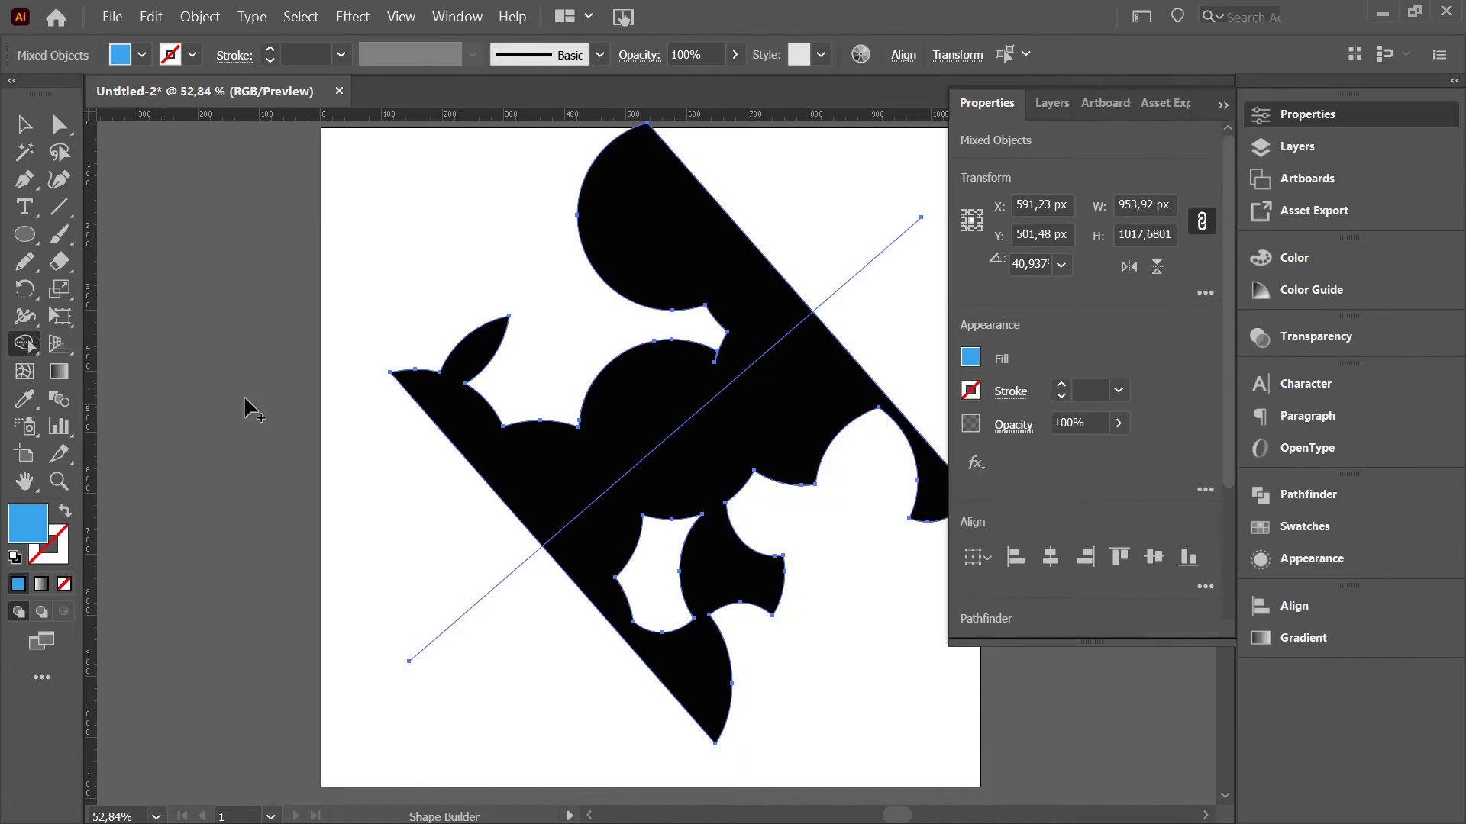
pyautogui.click(679, 261)
pyautogui.click(27, 131)
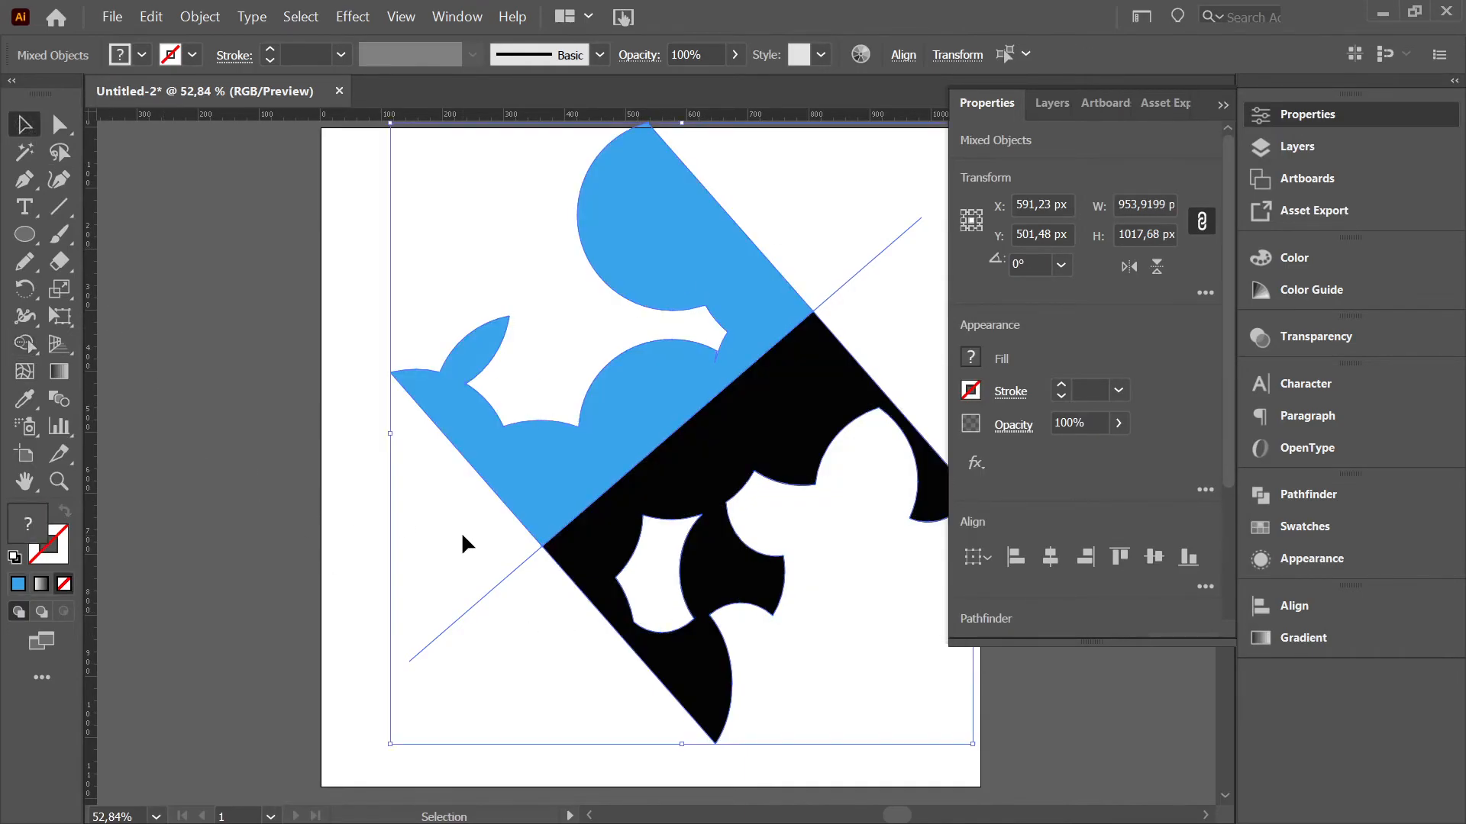
pyautogui.click(1028, 704)
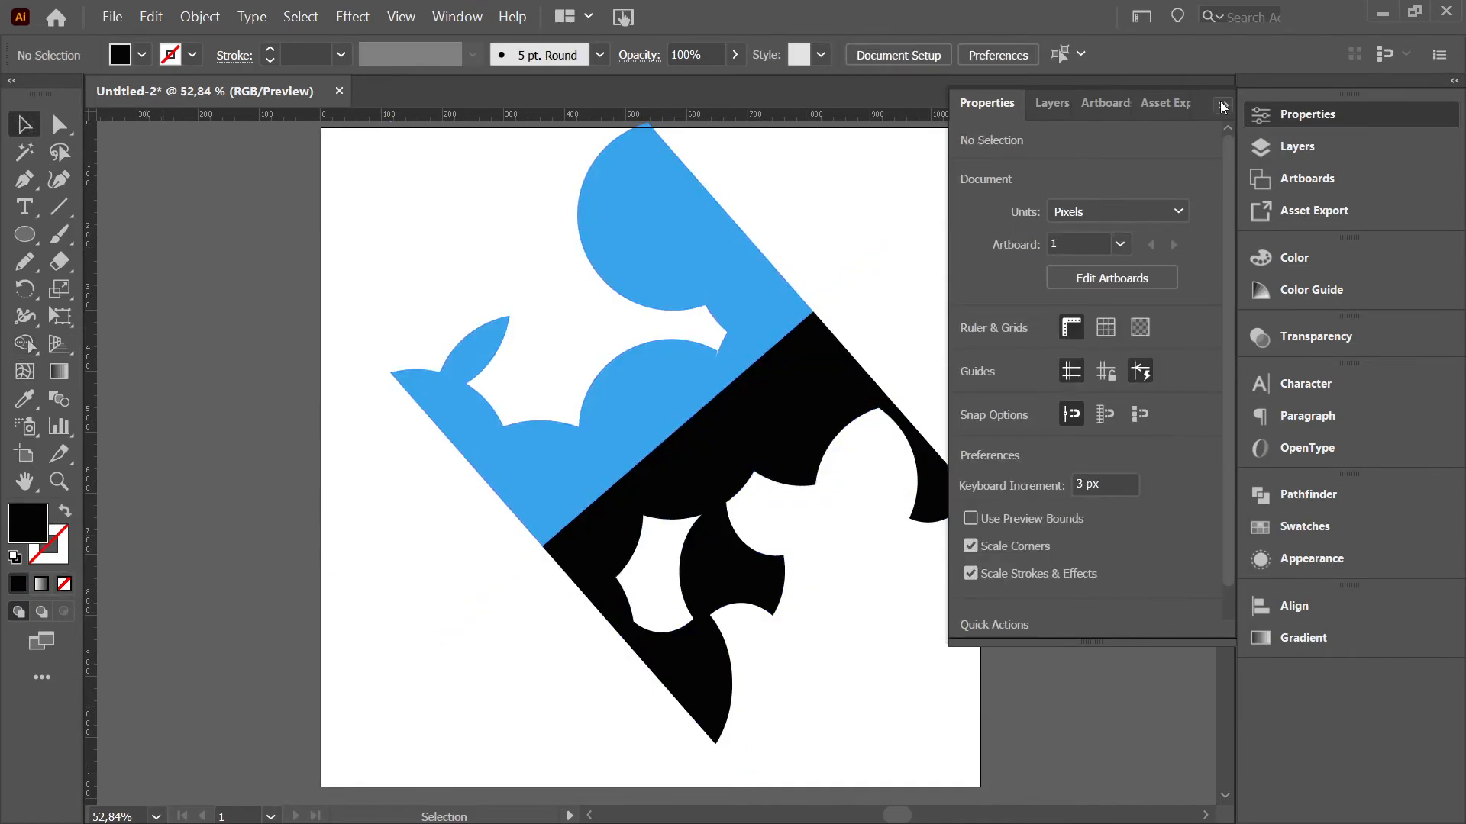
# - Separate the two halves and swap their places, with the black half at the upper left and the blue half at the lower right
pyautogui.moveTo(811, 448); pyautogui.dragTo(956, 394)
pyautogui.moveTo(701, 361); pyautogui.dragTo(606, 545)
pyautogui.moveTo(862, 446); pyautogui.dragTo(662, 441)
pyautogui.moveTo(653, 499); pyautogui.dragTo(958, 565)
pyautogui.moveTo(700, 347); pyautogui.dragTo(647, 200)
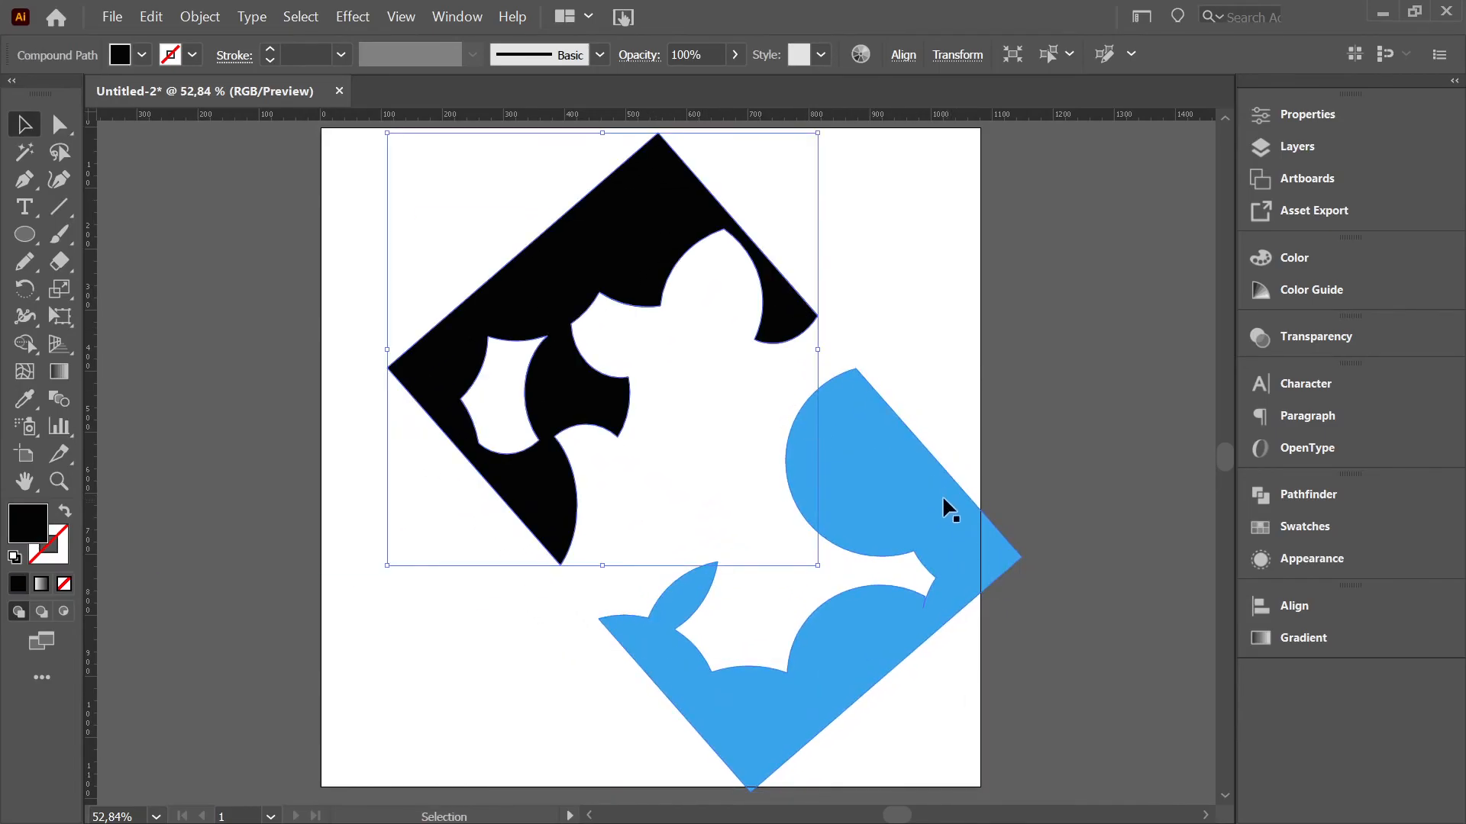